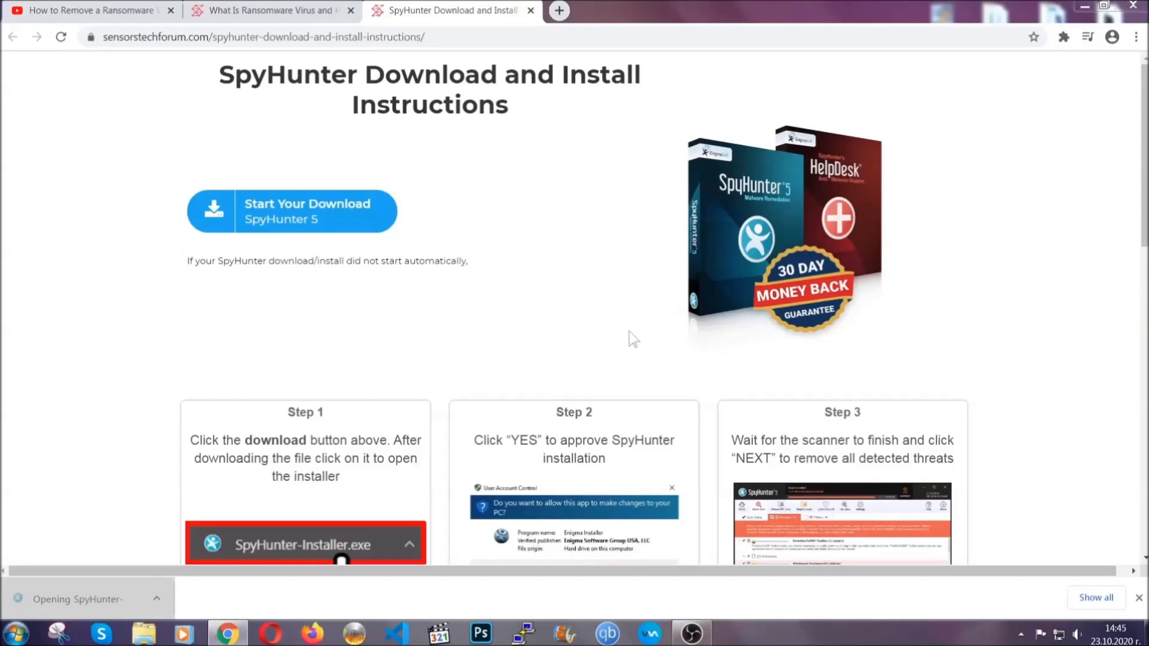
Install SpyHunter 5 in English, accepting the EULA and Privacy Policy, and finish the setup
scroll(591, 328, "down", 1)
left_click(538, 327)
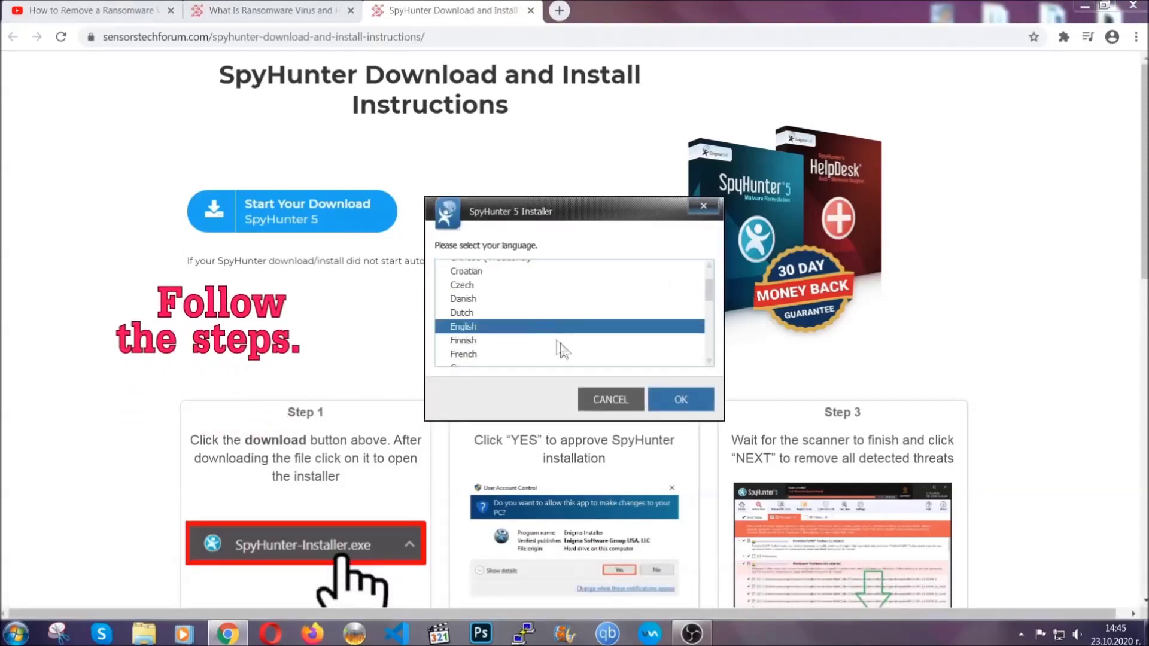
left_click(671, 399)
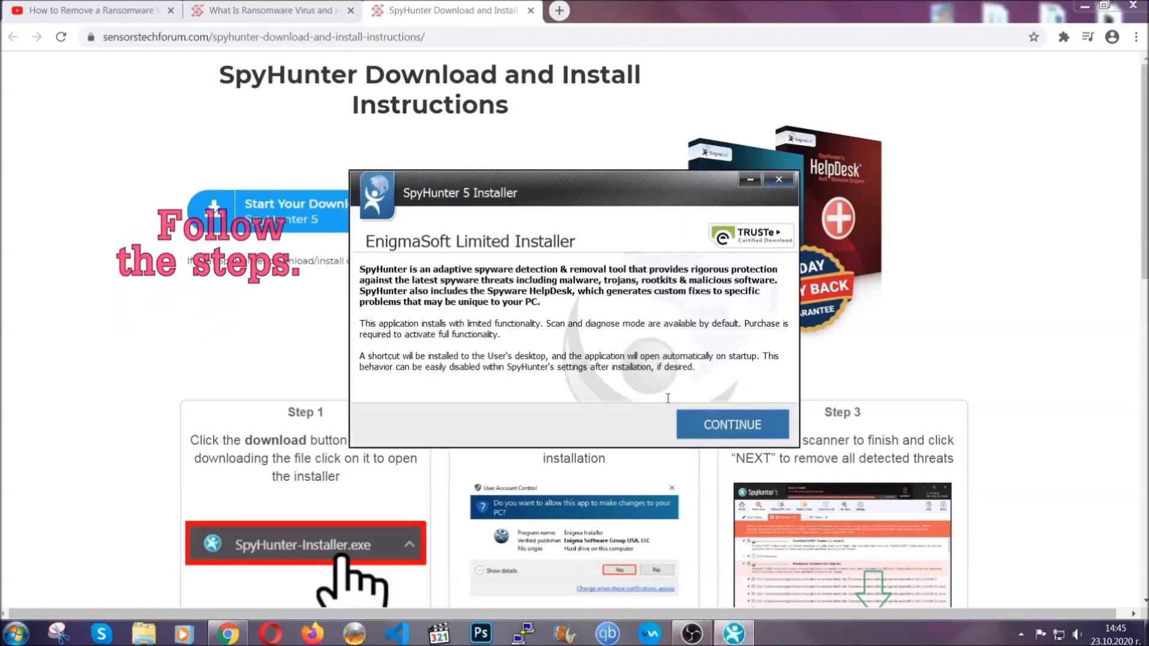
left_click(694, 416)
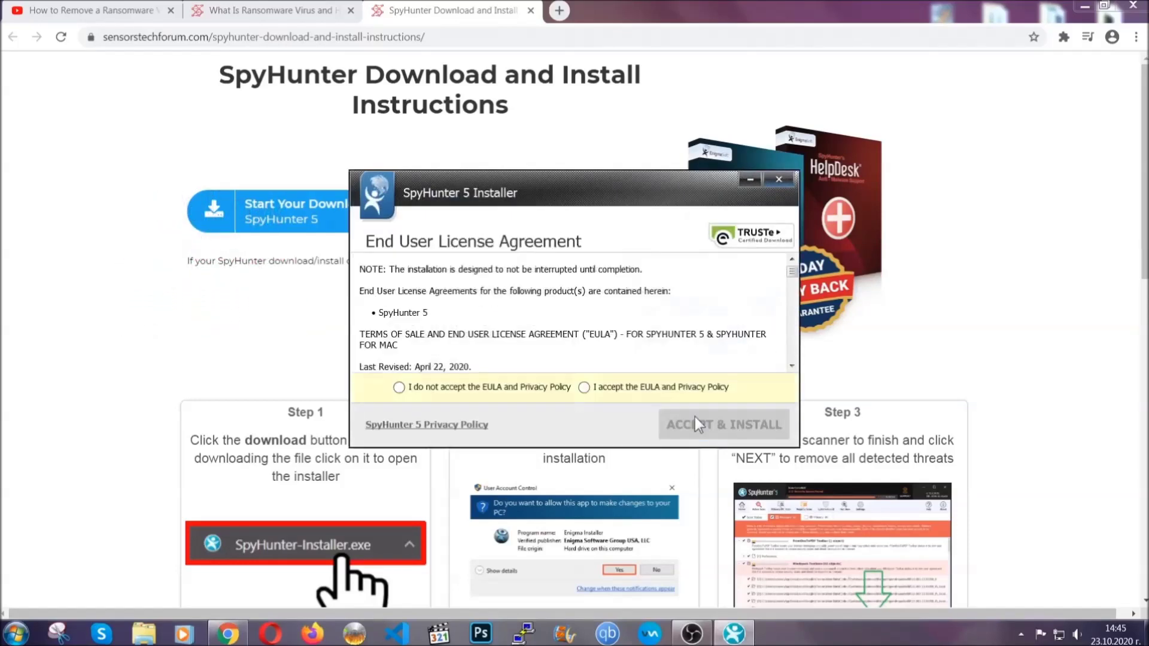
left_click(659, 387)
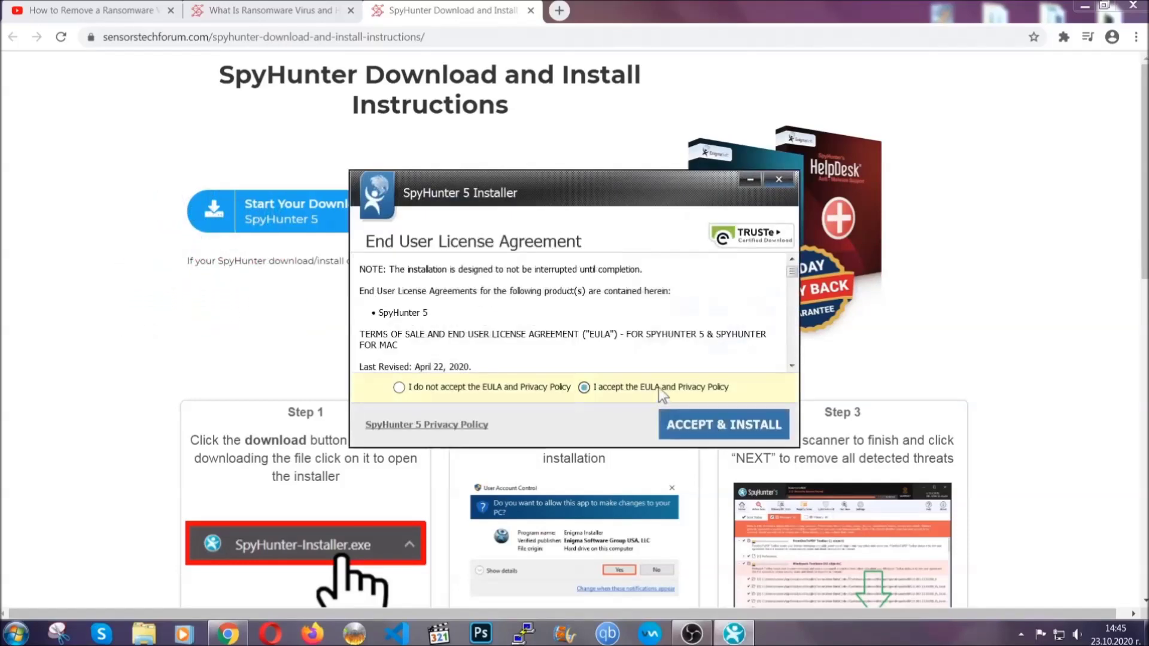
left_click(687, 424)
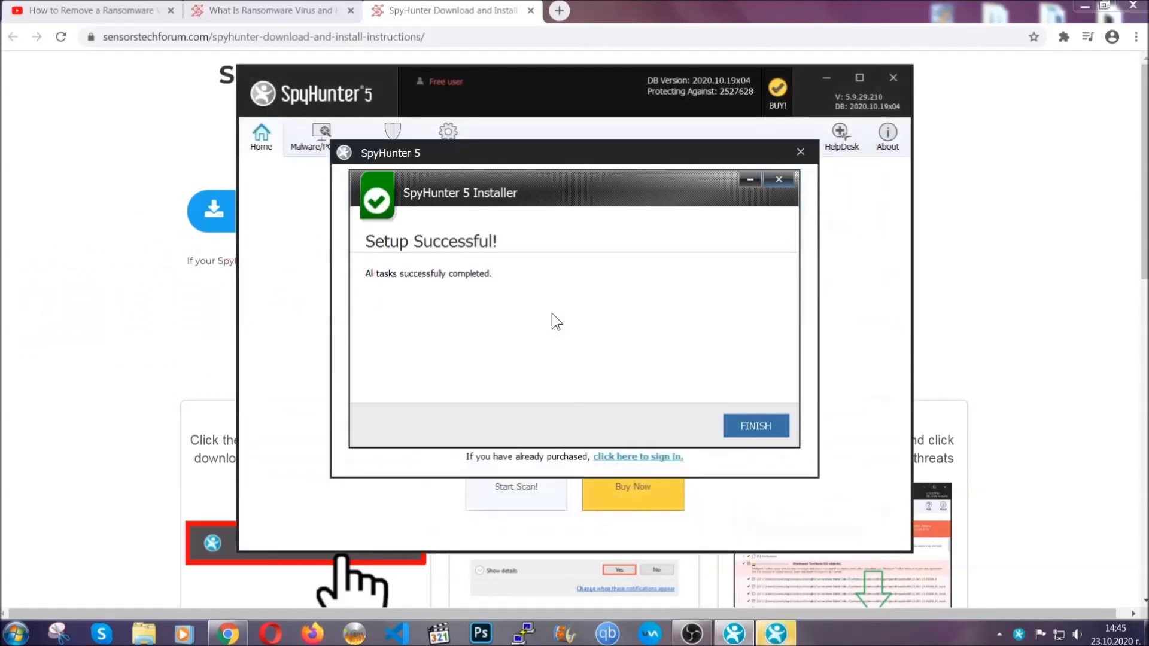
left_click(736, 427)
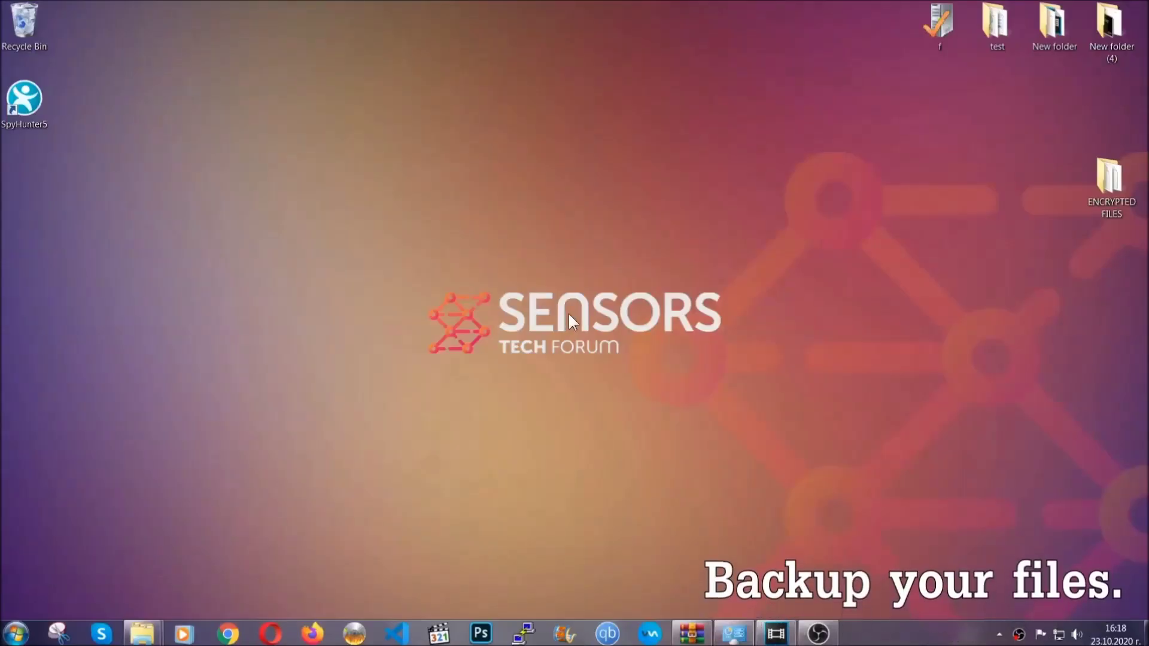
Copy all files from the ENCRYPTED FILES desktop folder to FLASH DRIVE (H:) and close the drive's window
double_click(1104, 184)
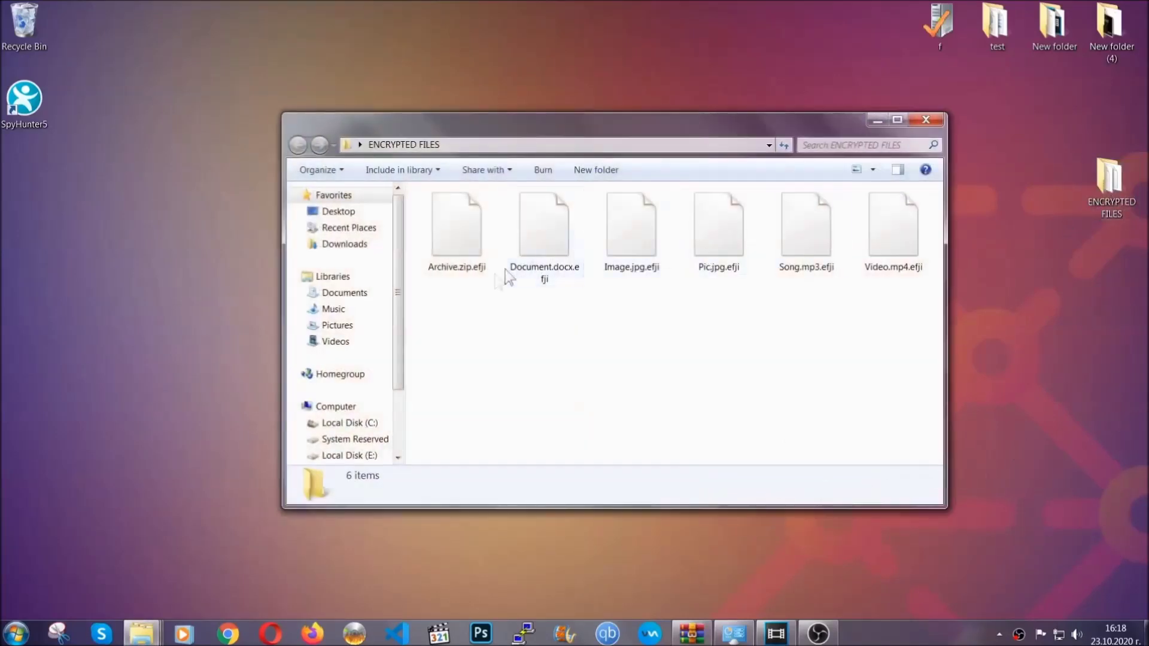
left_click_drag(430, 308, 900, 213)
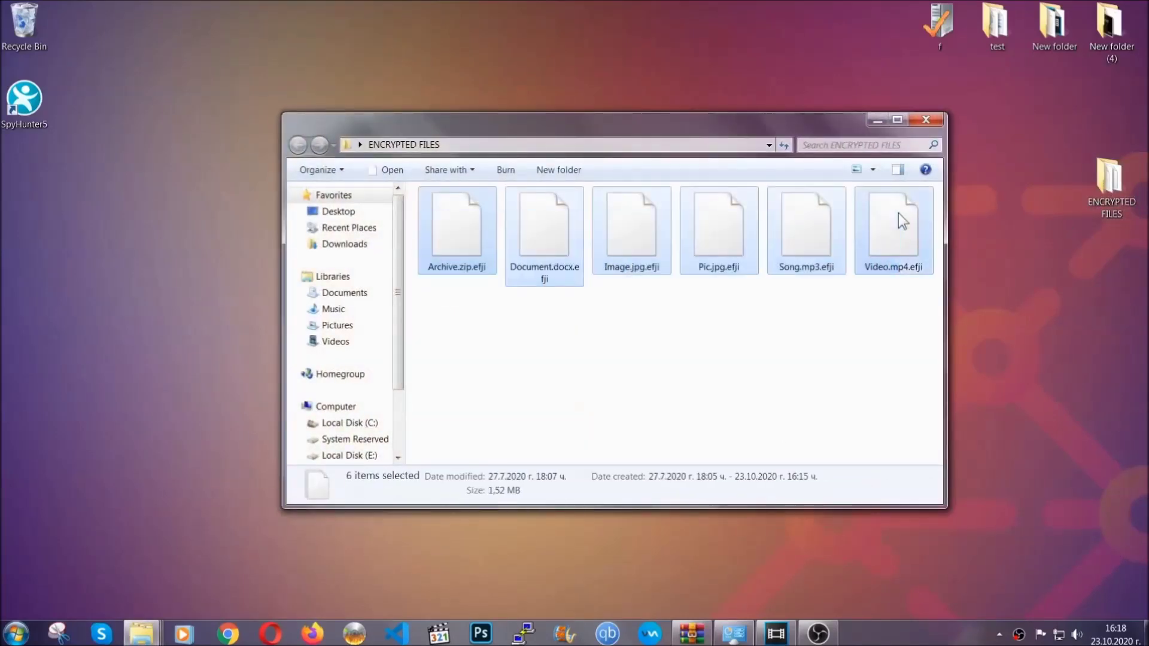
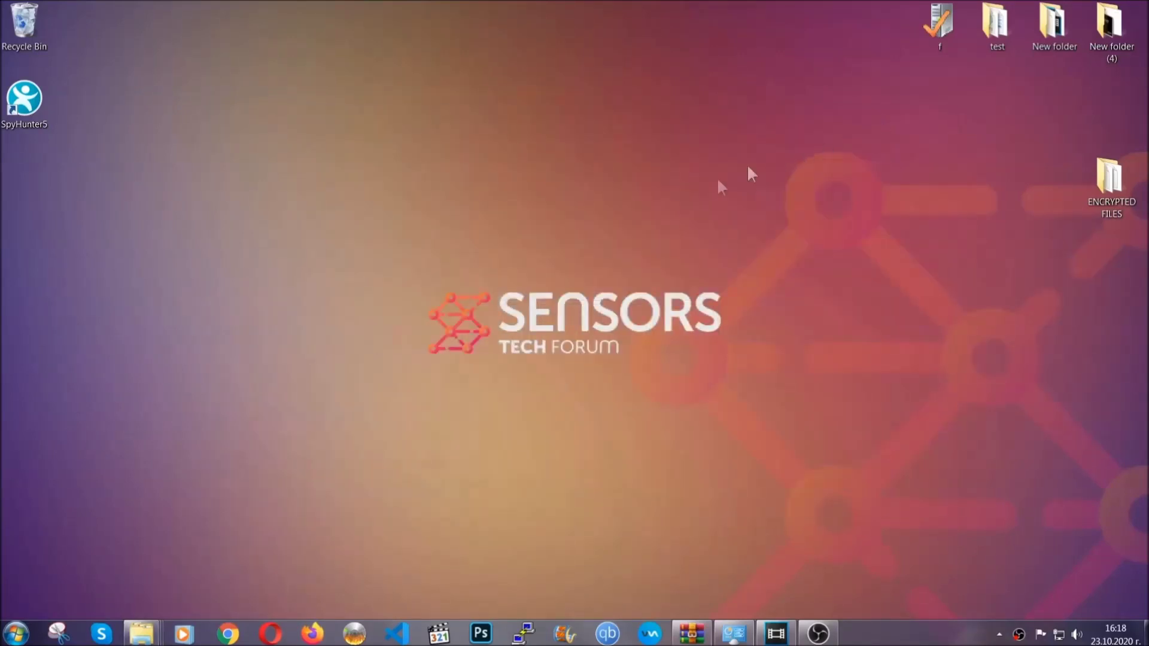
left_click(15, 634)
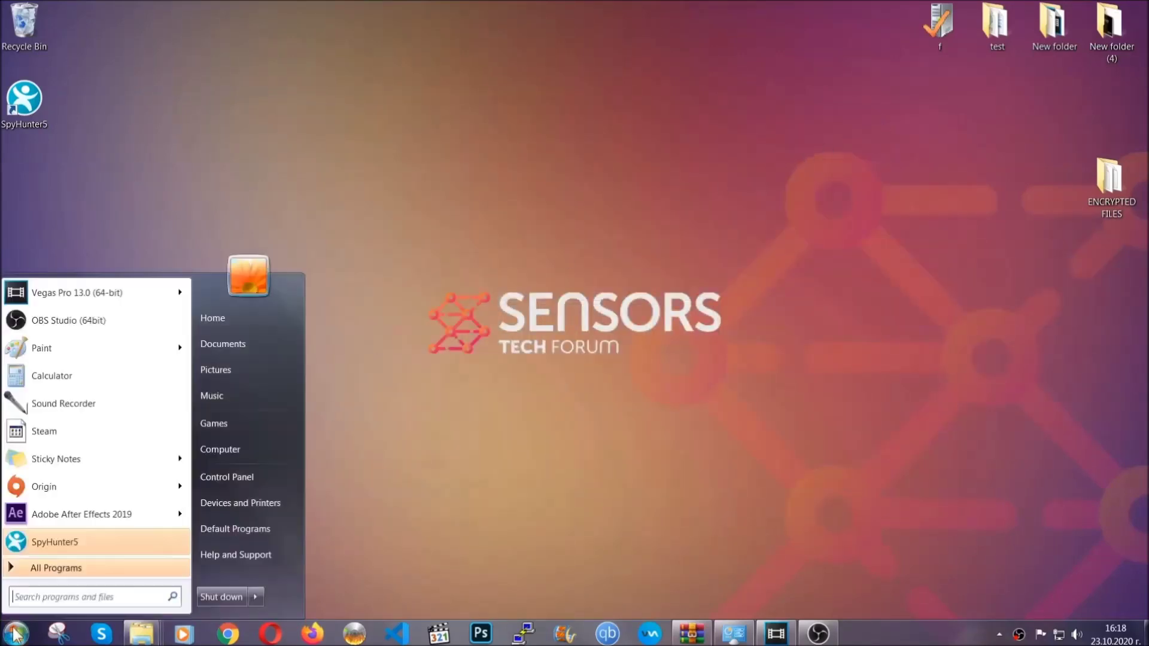
left_click(218, 447)
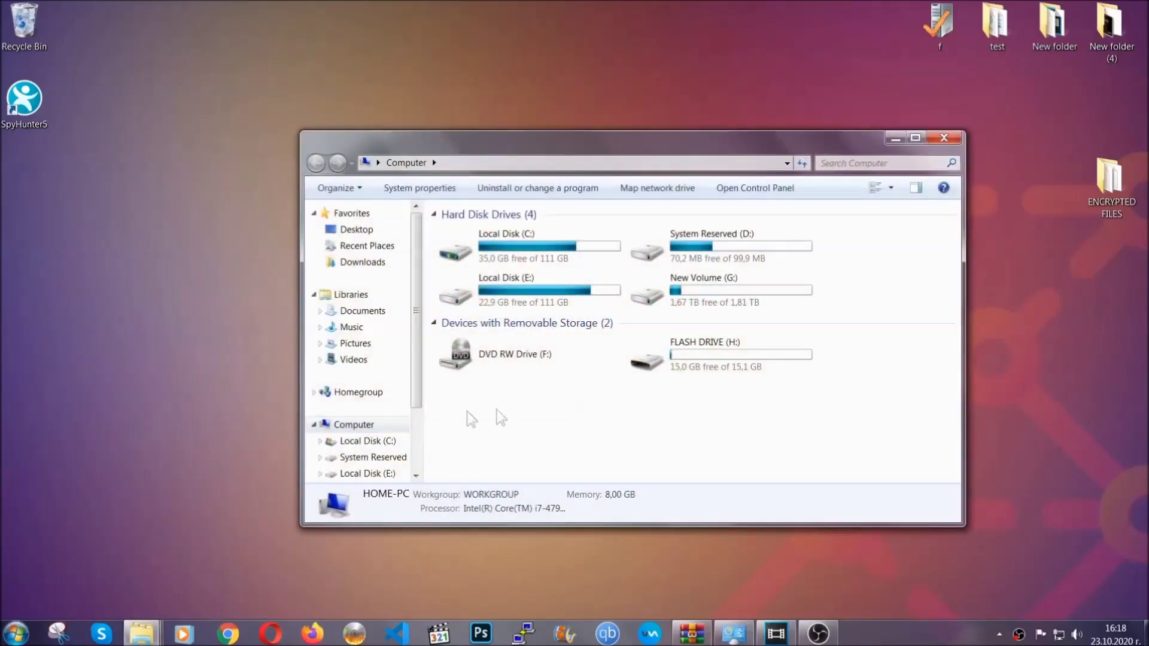
double_click(726, 359)
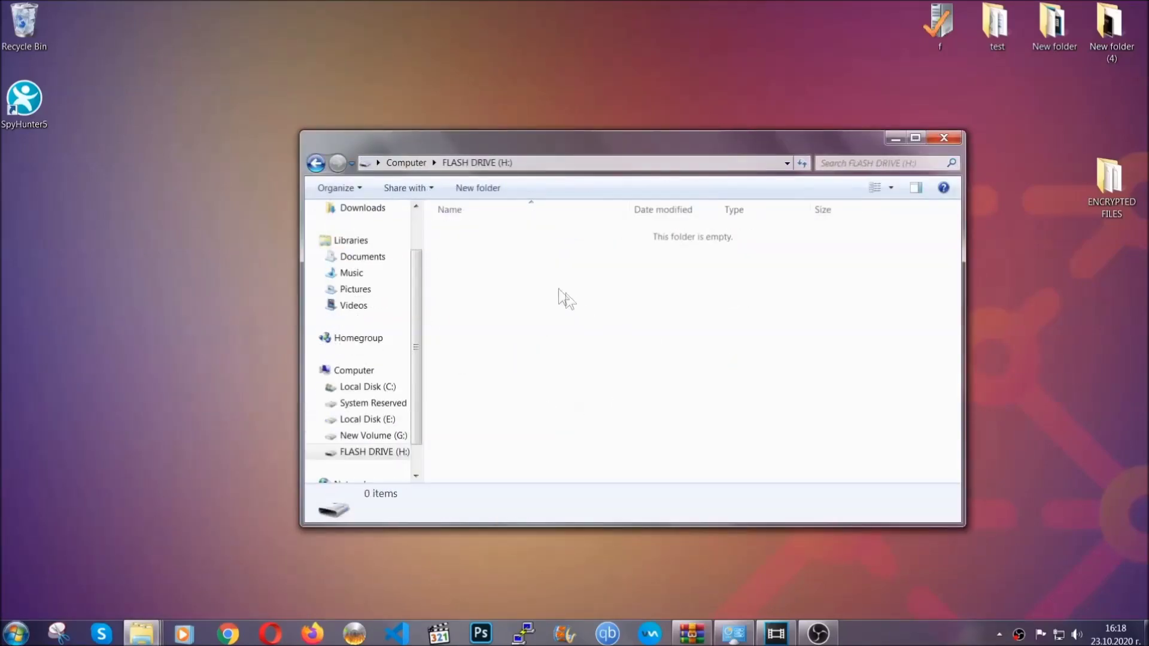
right_click(497, 267)
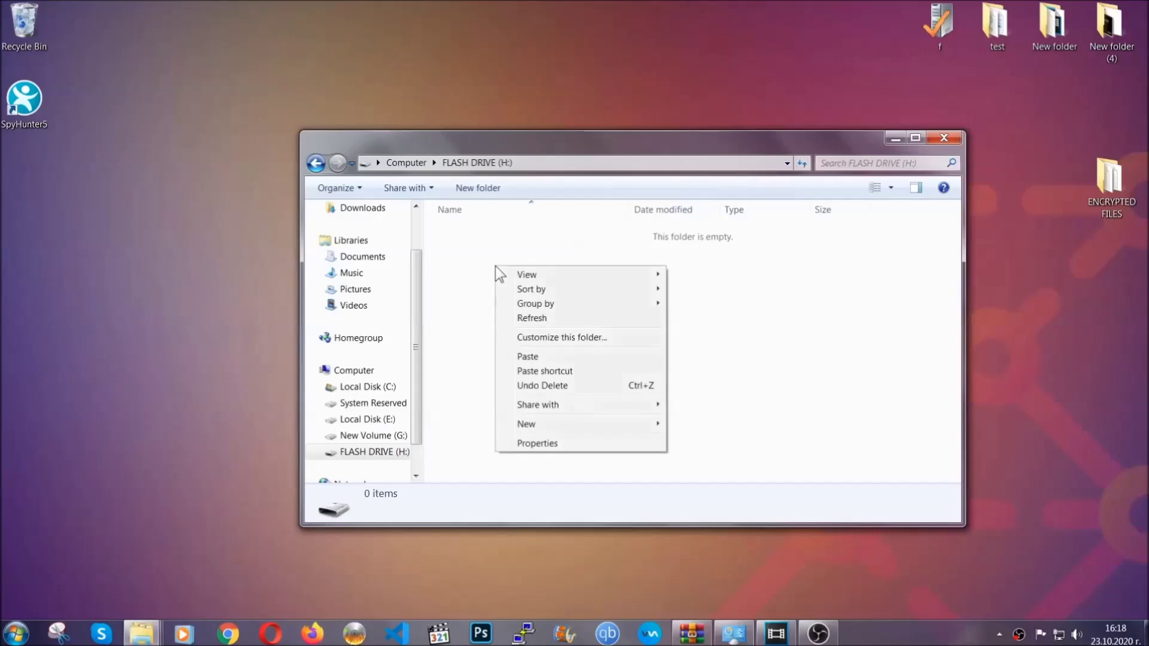
left_click(523, 358)
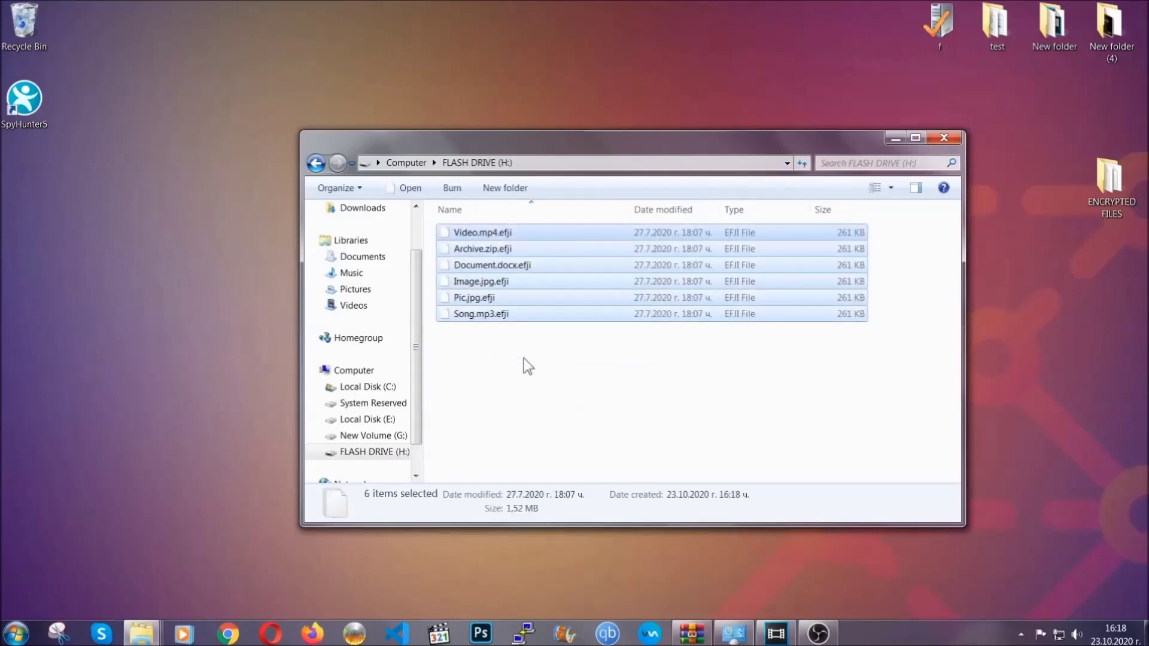
left_click(523, 358)
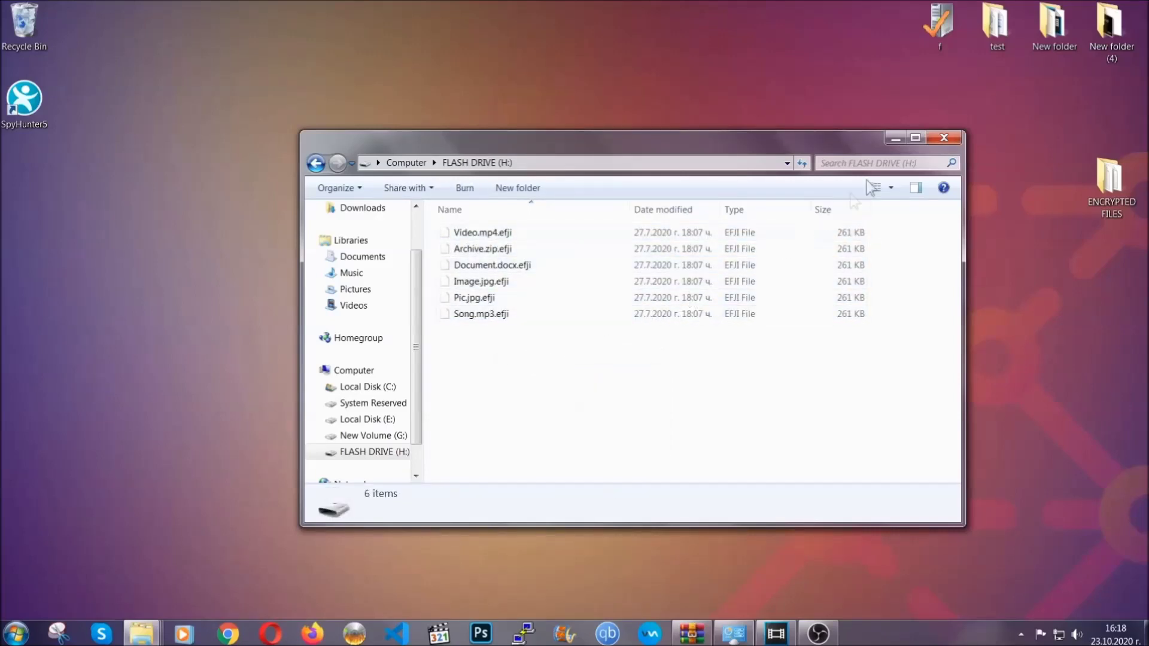
left_click(947, 137)
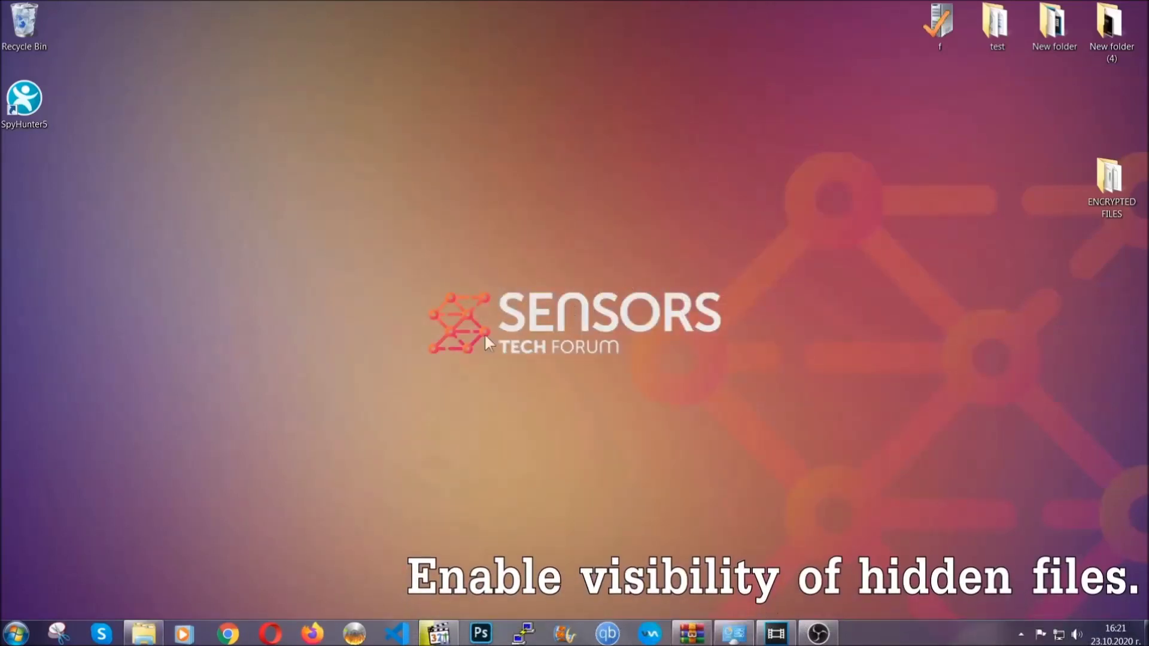
Search the computer's programs and settings for "show hidden files and folders" and open the matching Control Panel setting
left_click(17, 632)
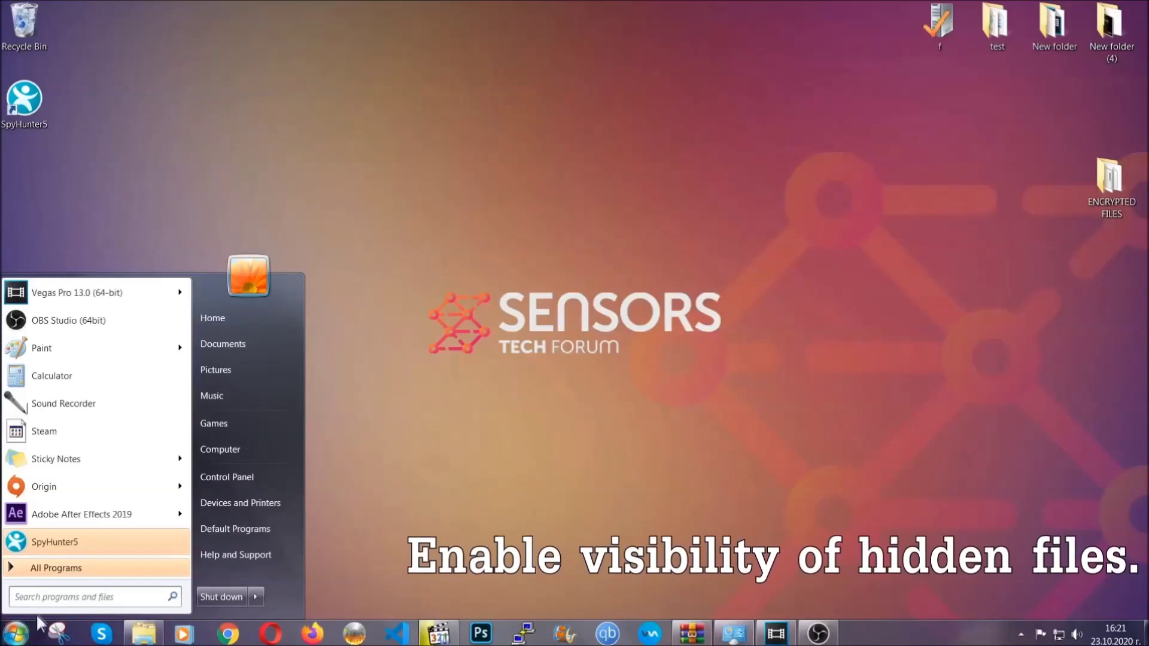
left_click(49, 585)
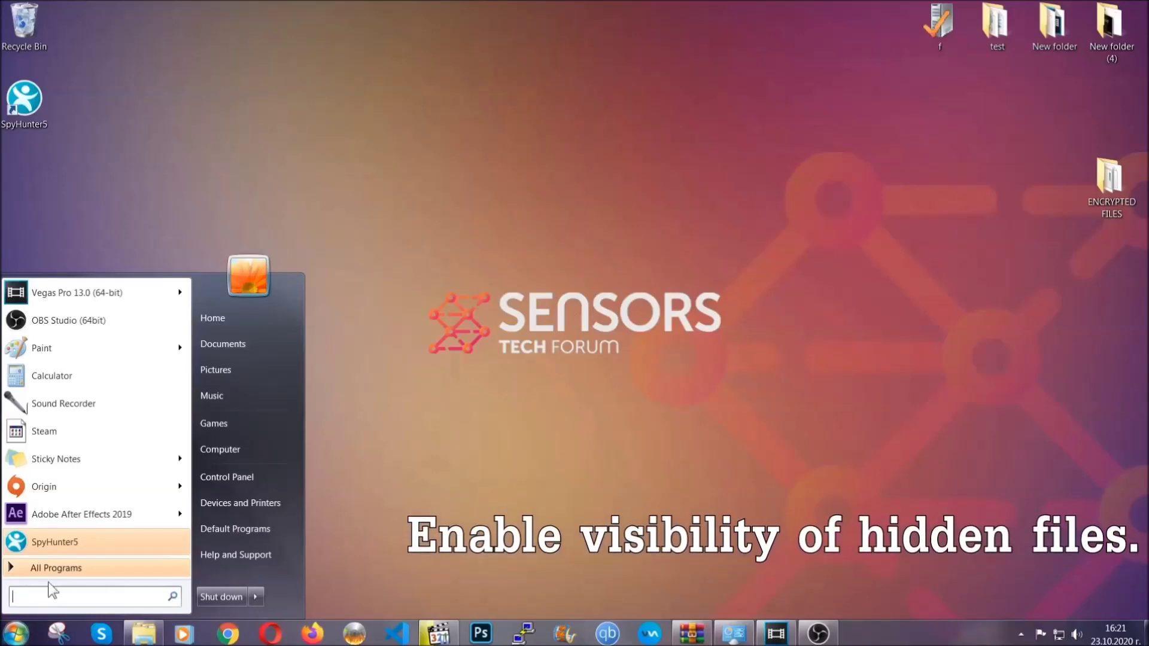
type("show hidden")
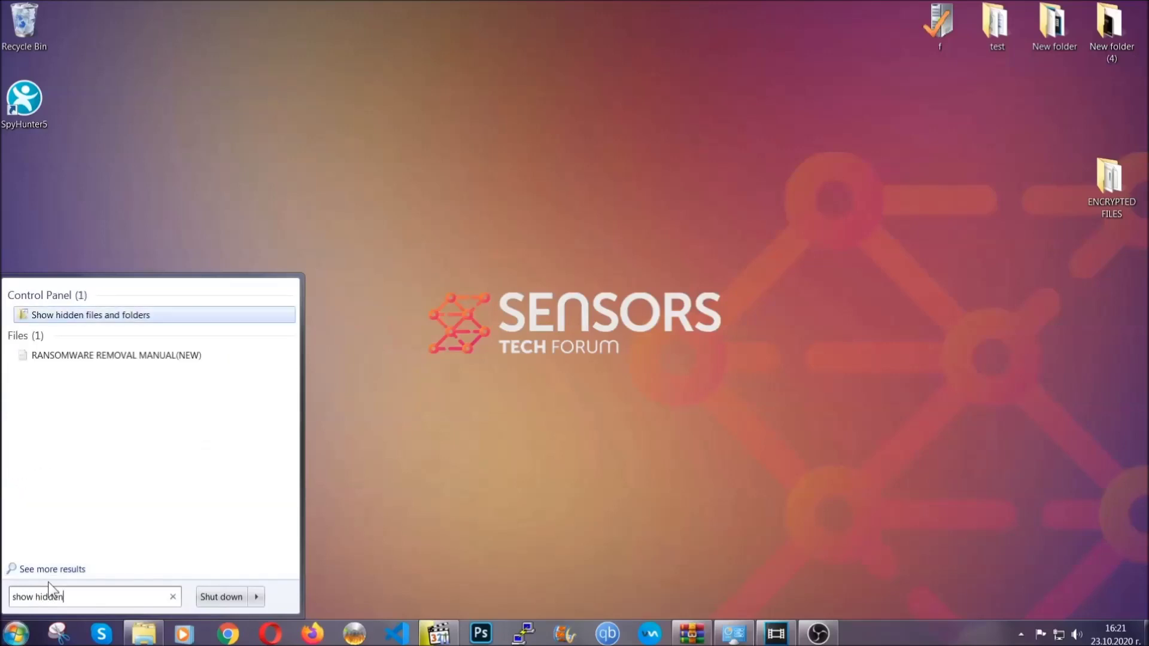
type(" files and folder")
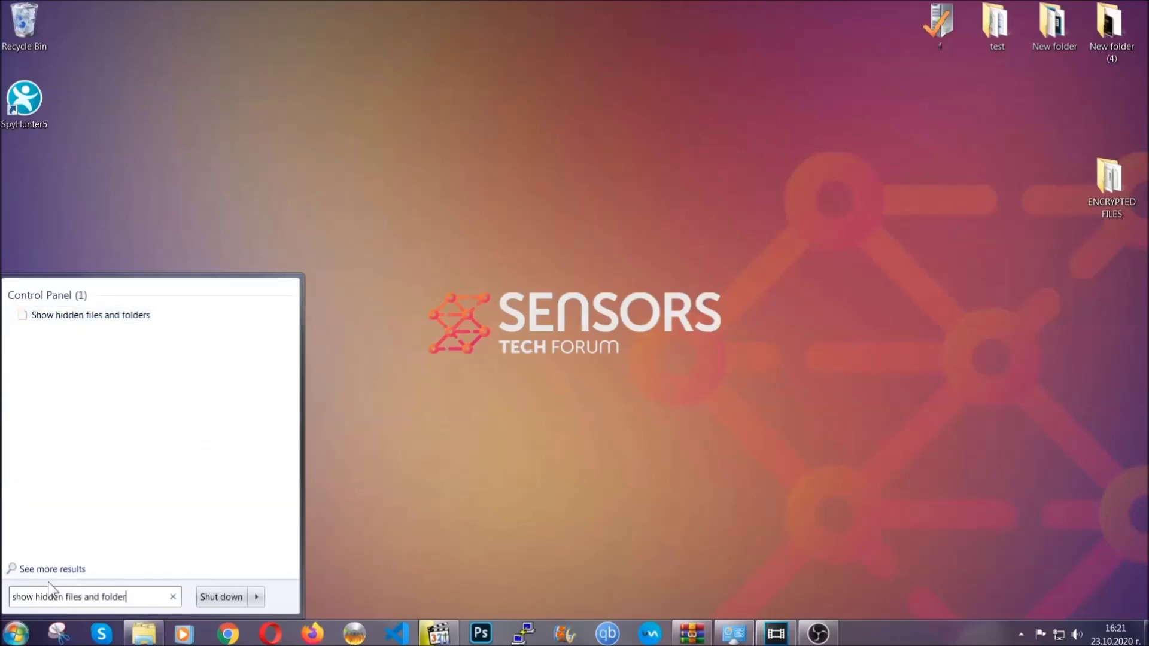
type("s")
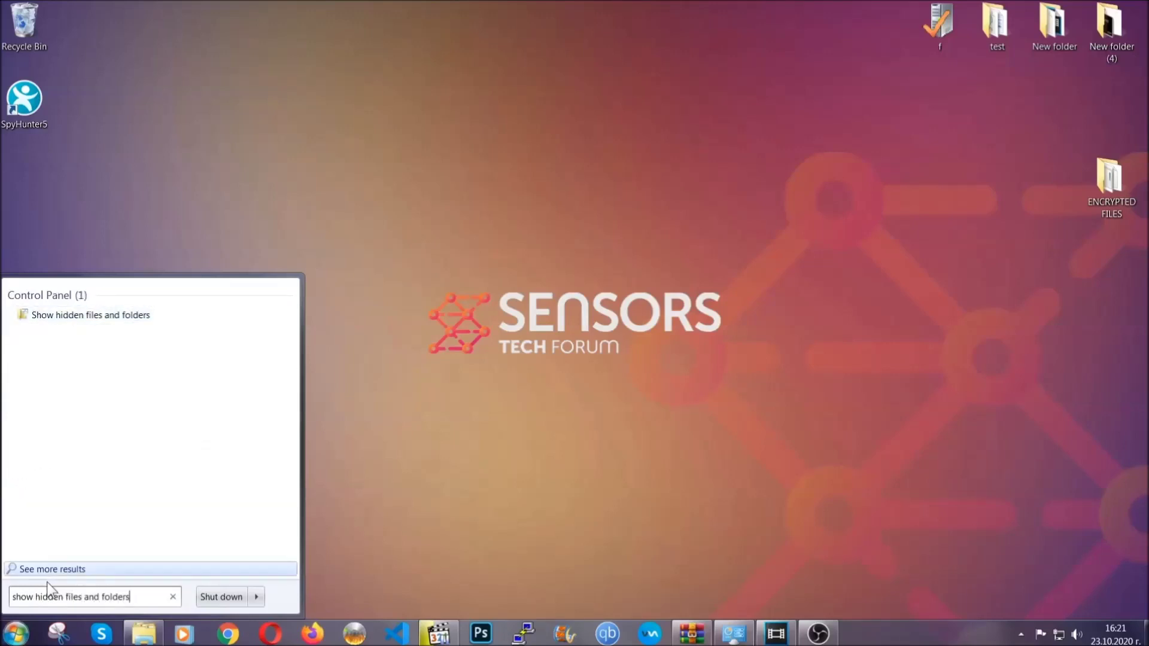
left_click(136, 319)
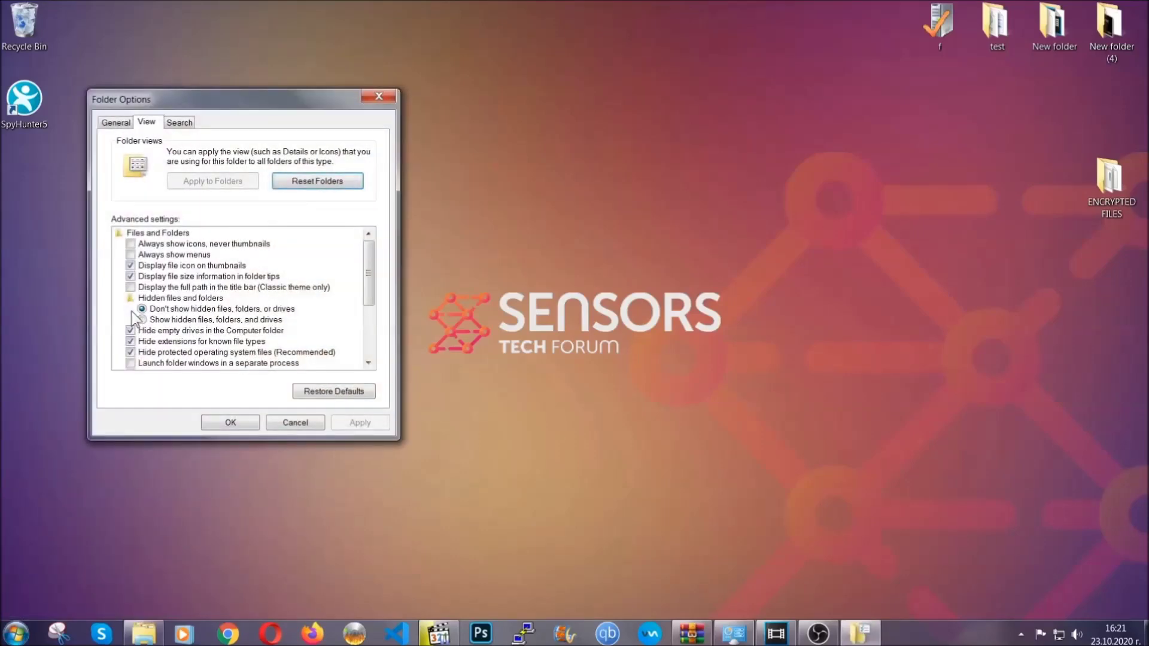
Enable "Show hidden files, folders, and drives" in the folder options, apply the change and close the dialog
left_click(164, 320)
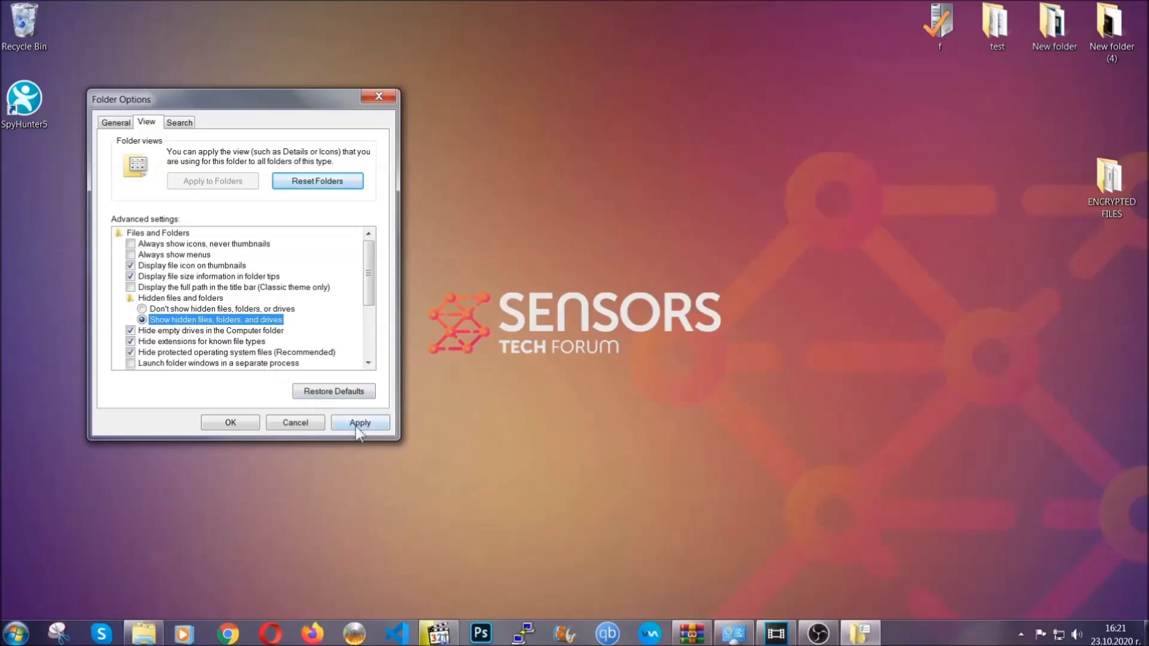
left_click(357, 424)
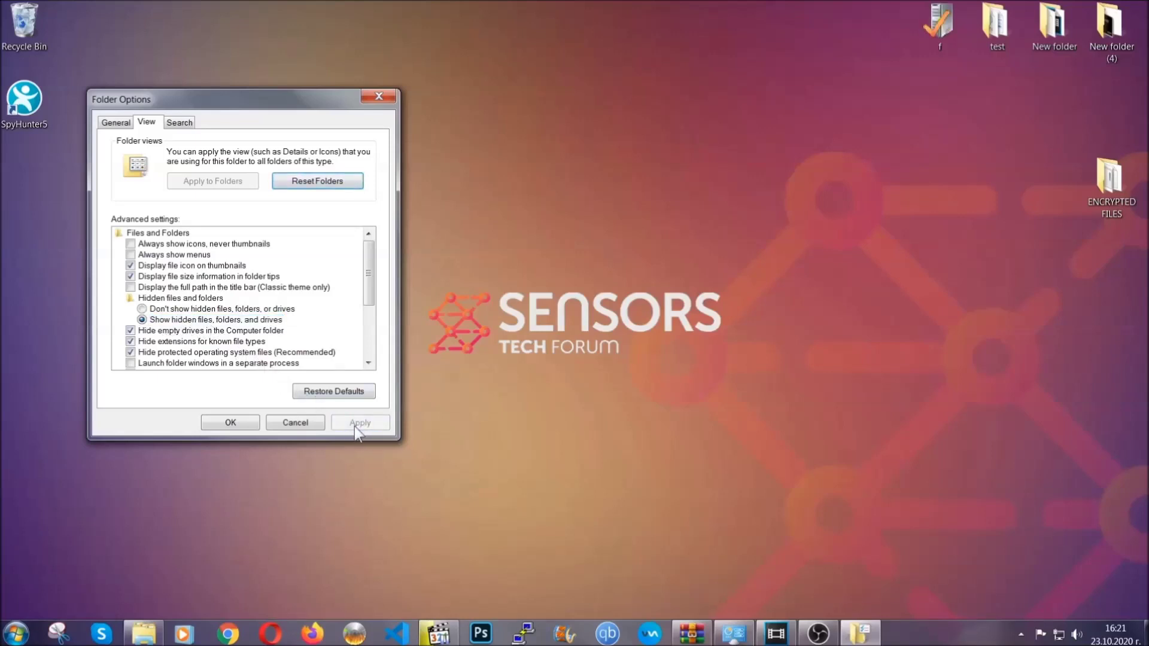
left_click(230, 422)
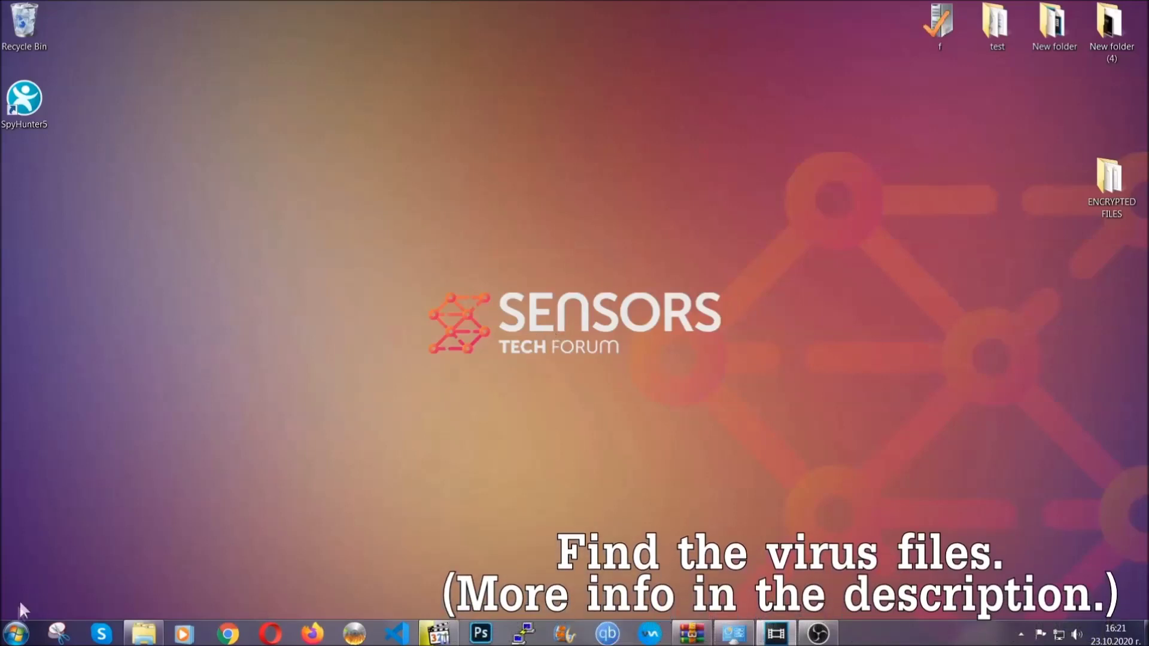
Search the whole computer for "fileextension:exe Example Virus Name"
left_click(15, 634)
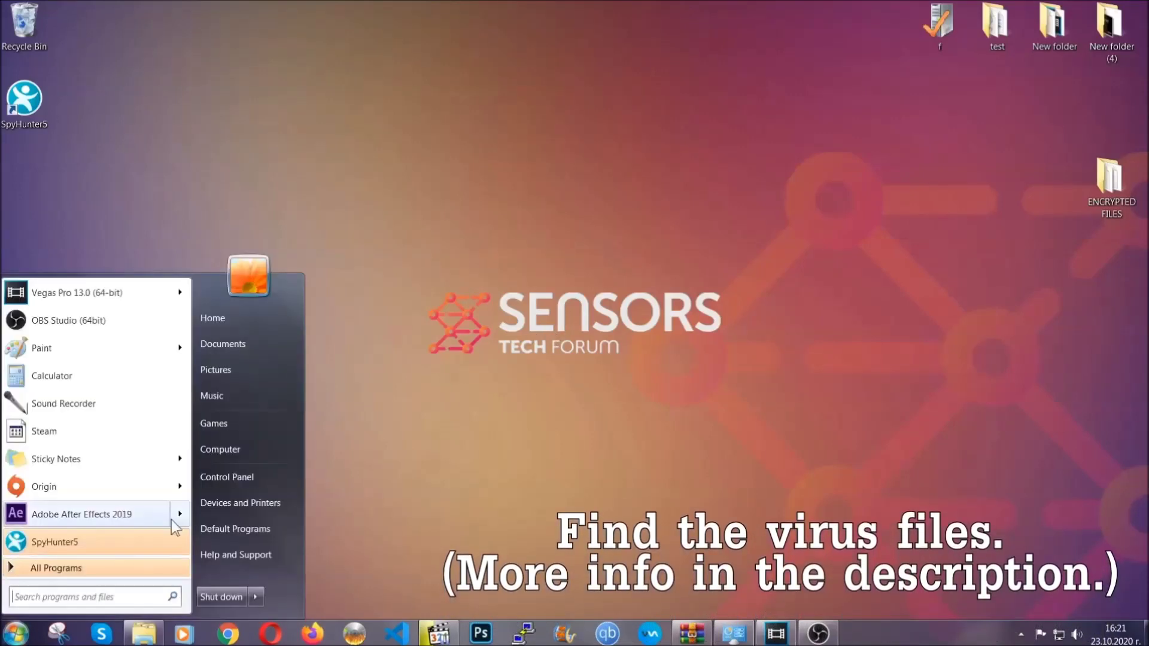
left_click(235, 450)
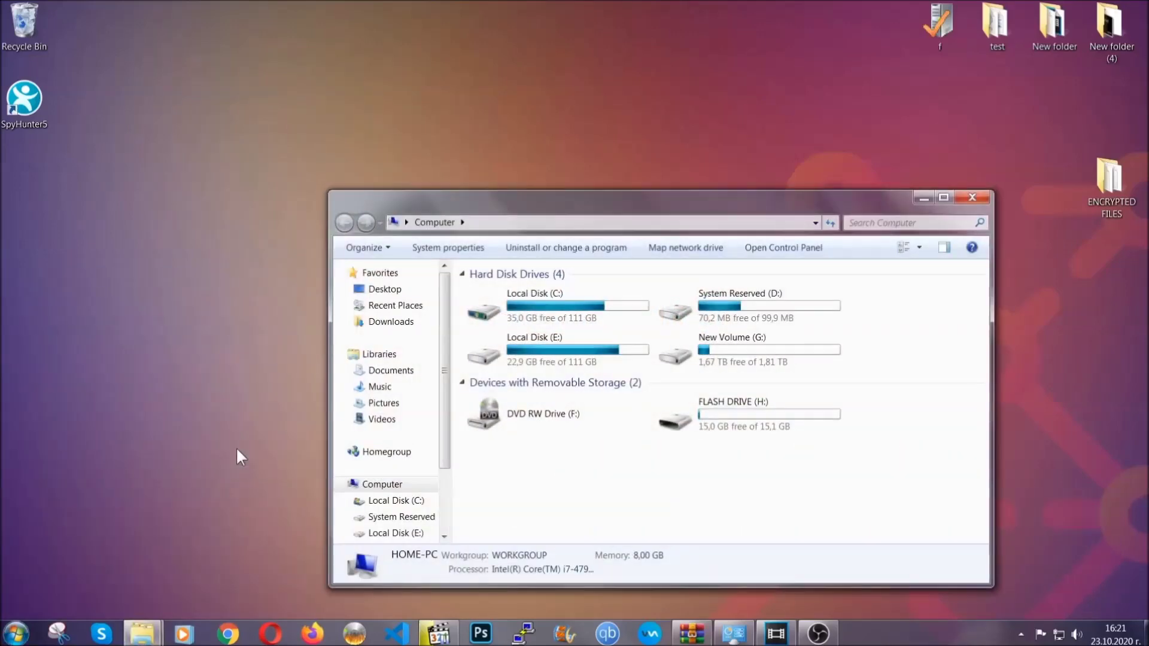
left_click_drag(623, 211, 547, 160)
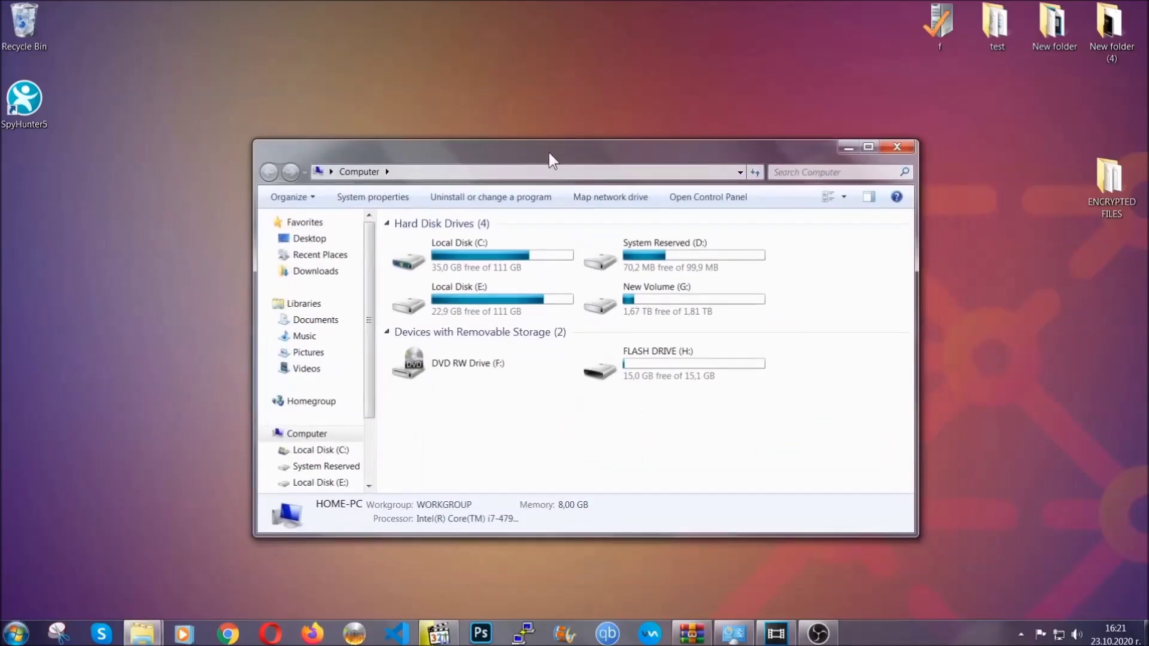
left_click(784, 172)
type("fileextensio")
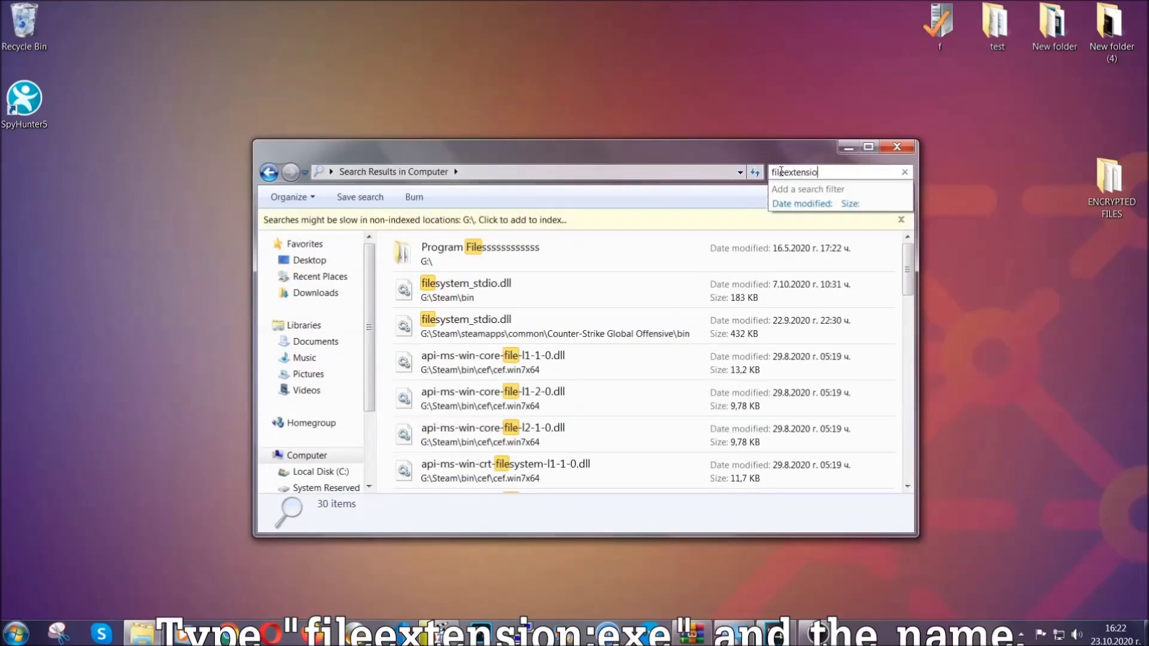
type("n:exe")
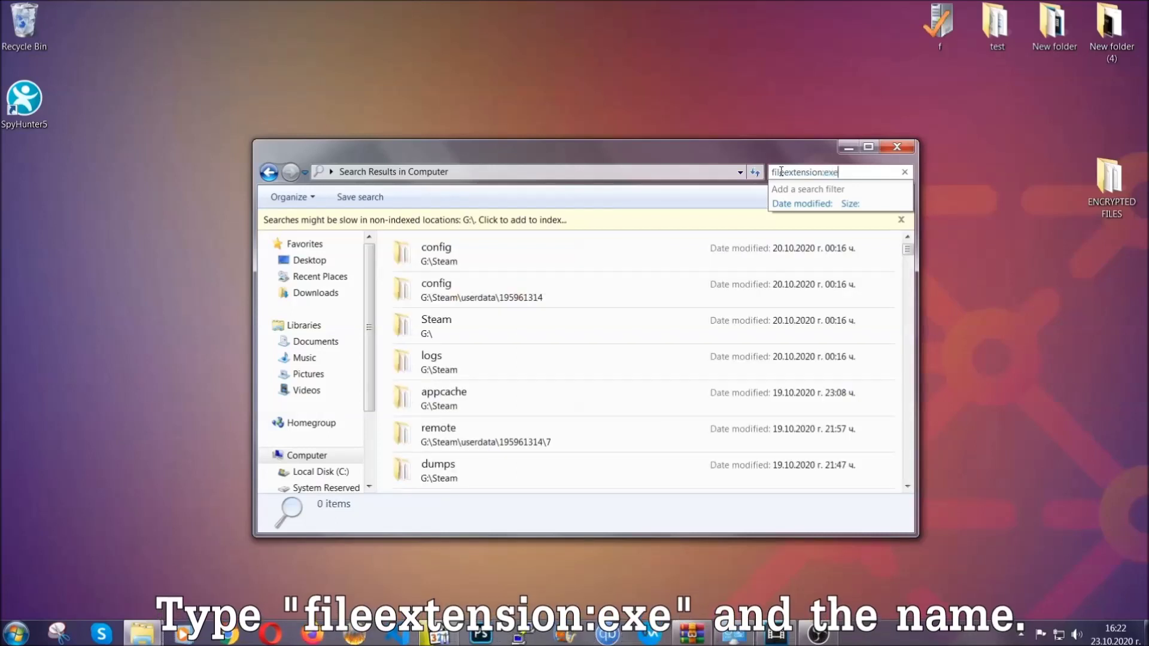
type(" Exam")
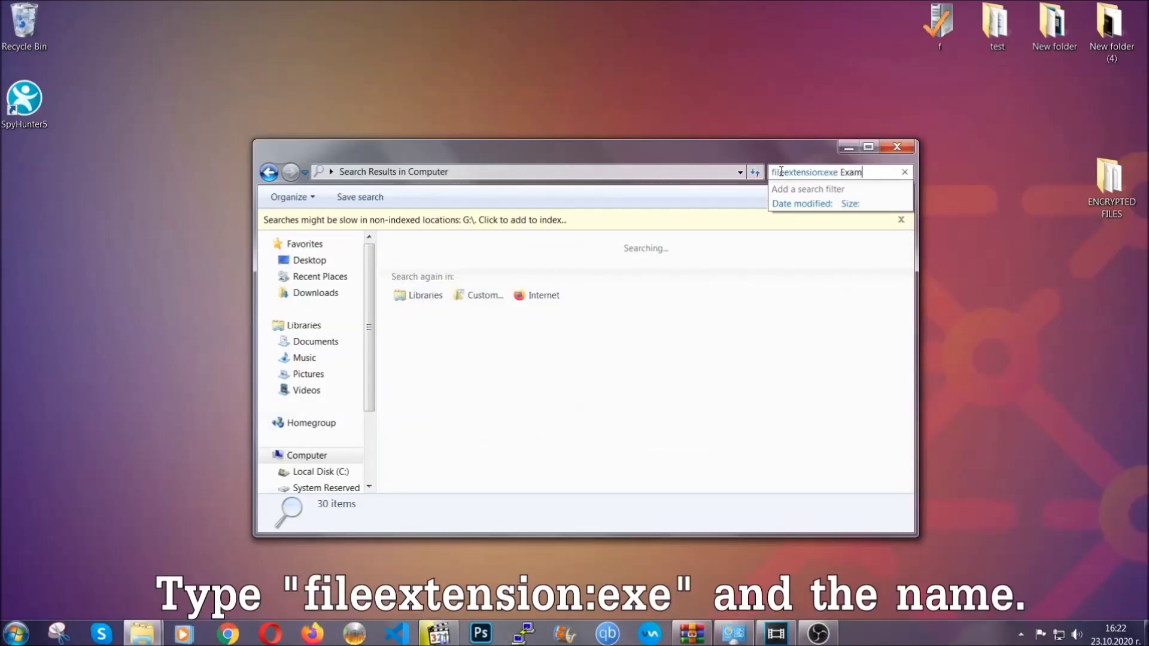
type("ple Vi")
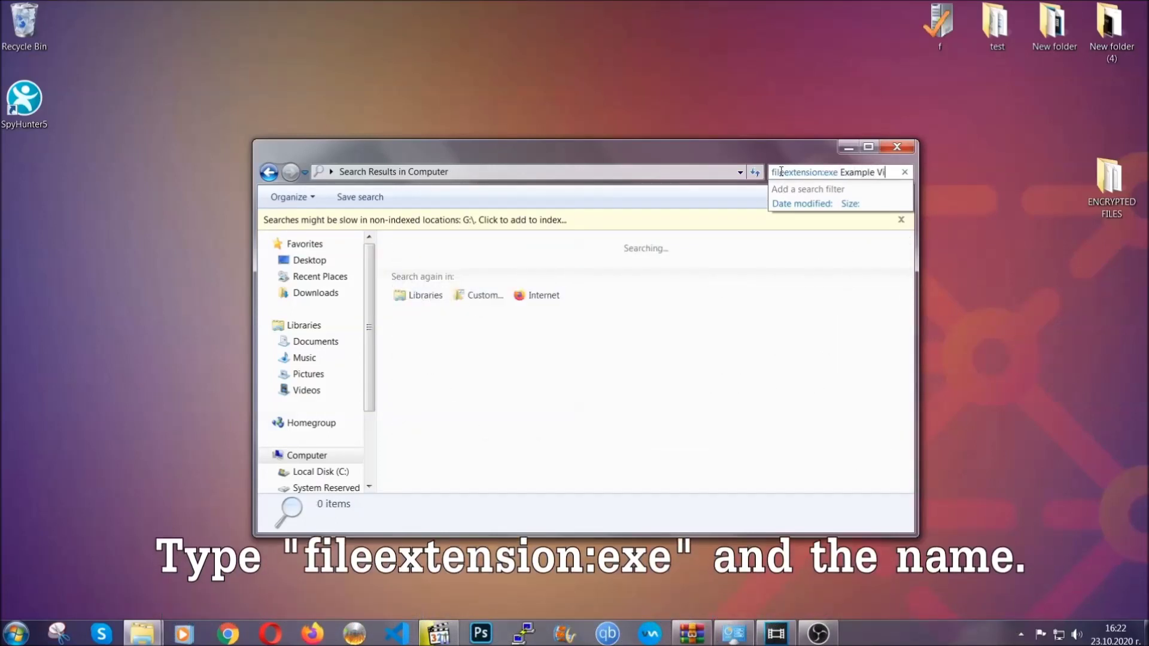
type("rss Name")
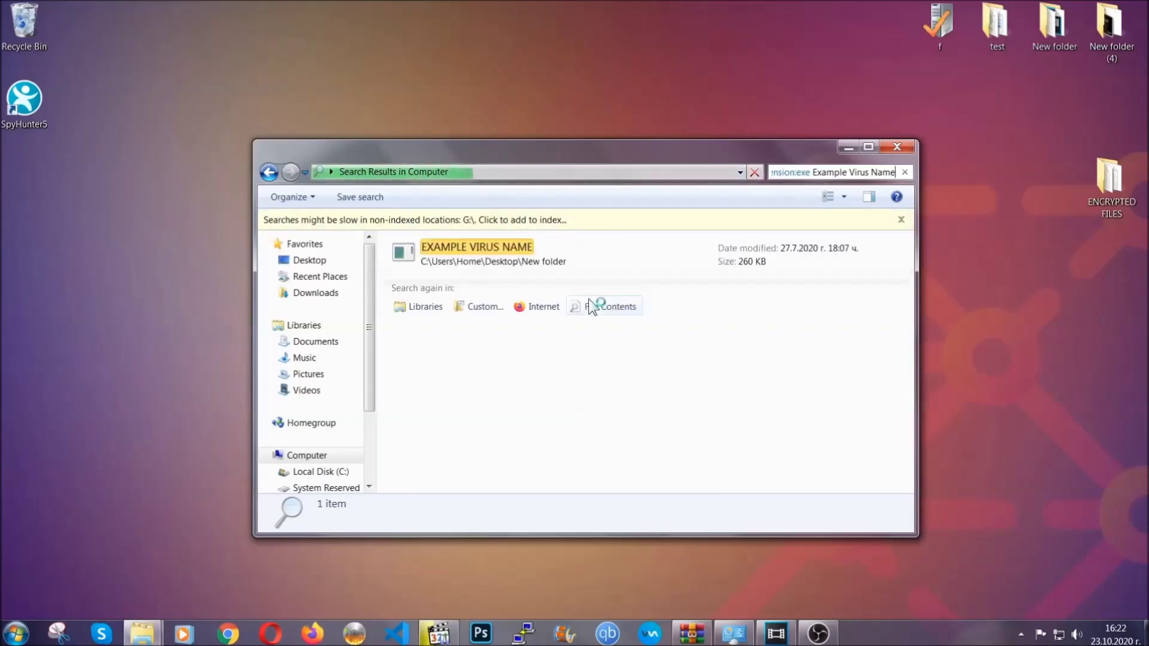
Delete the EXAMPLE VIRUS NAME application from the search results to the Recycle Bin and close the search window
left_click(502, 244)
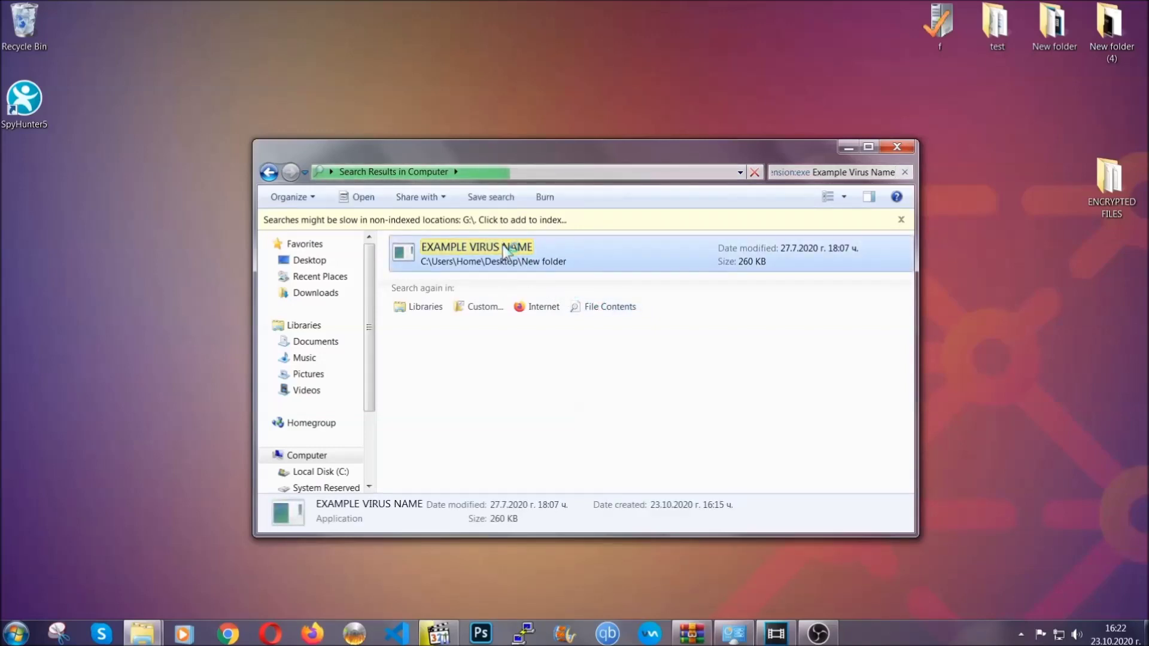
right_click(503, 247)
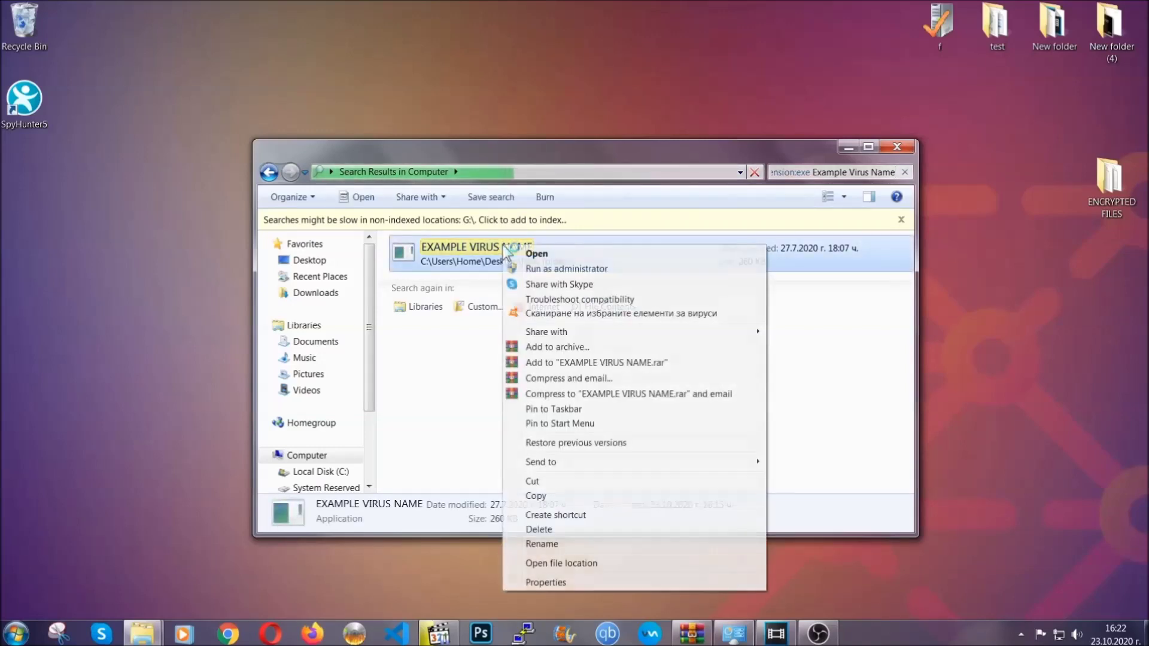
left_click(555, 530)
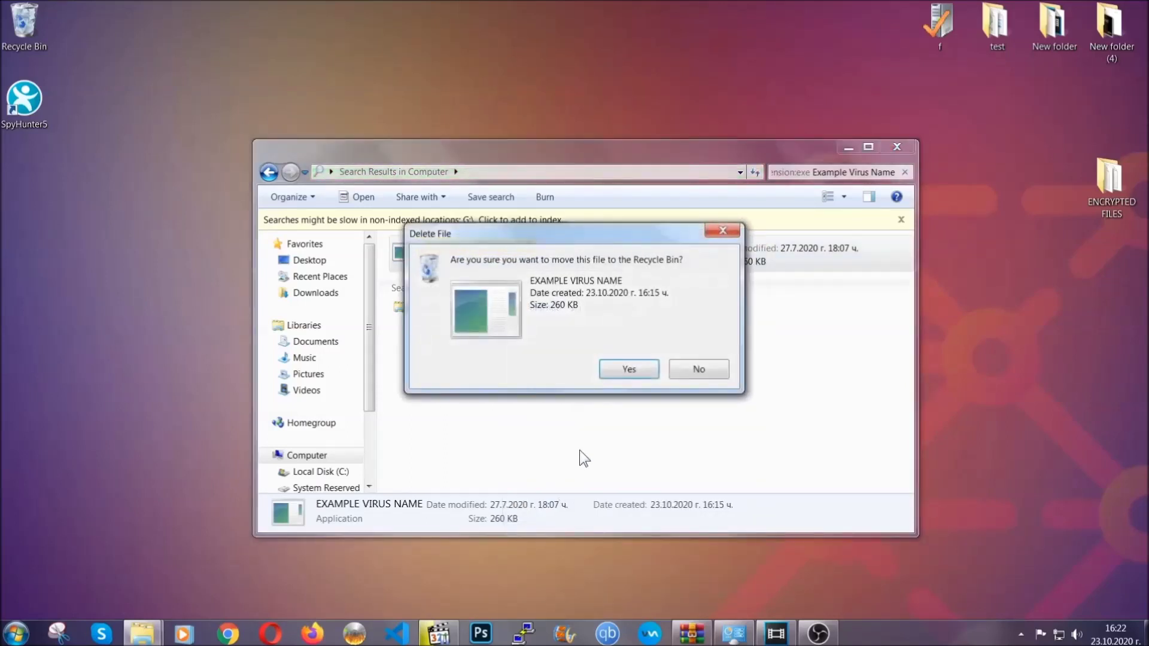
left_click(629, 371)
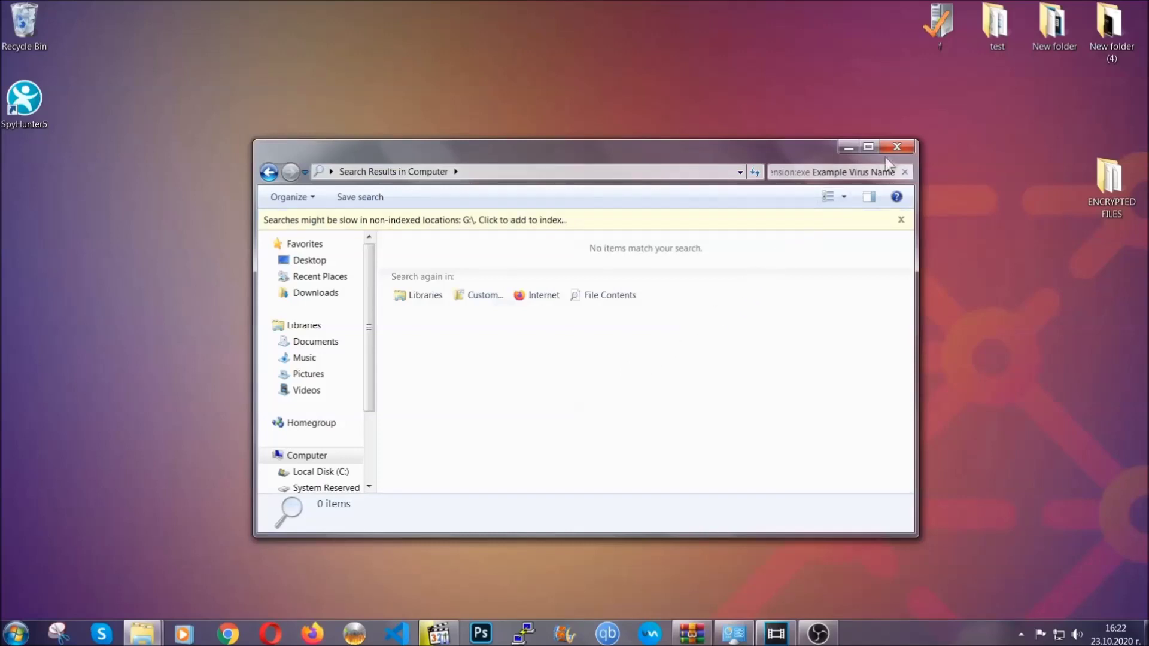
left_click(898, 146)
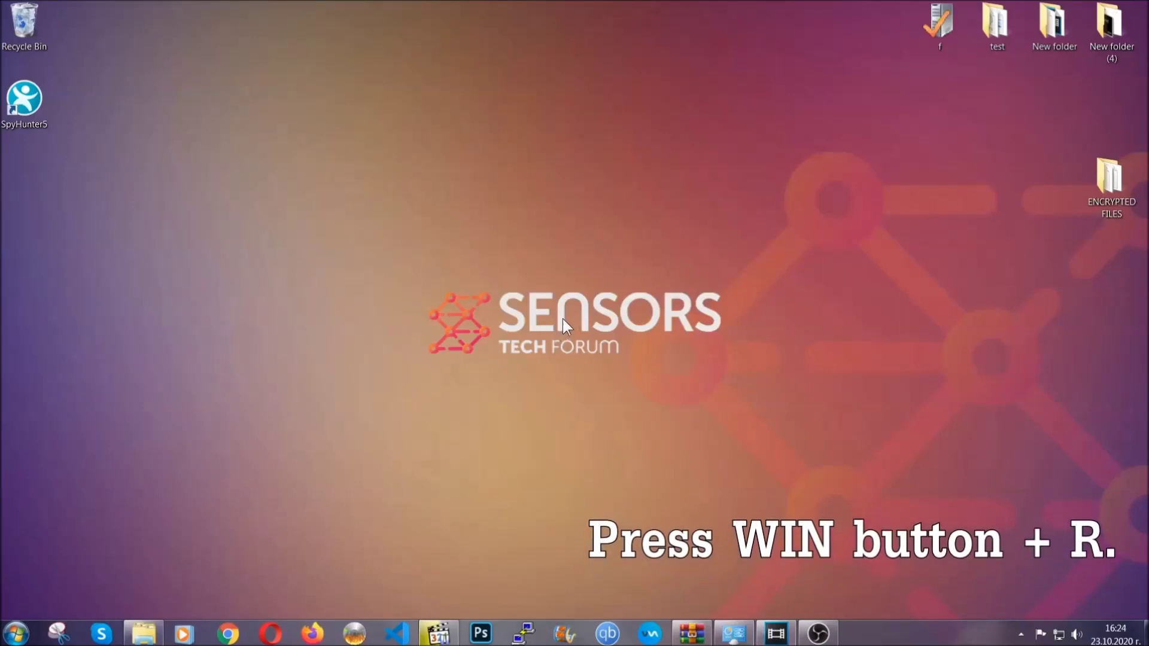
Open the Registry Editor by running REGEDIT from the Run dialog
key("super+r")
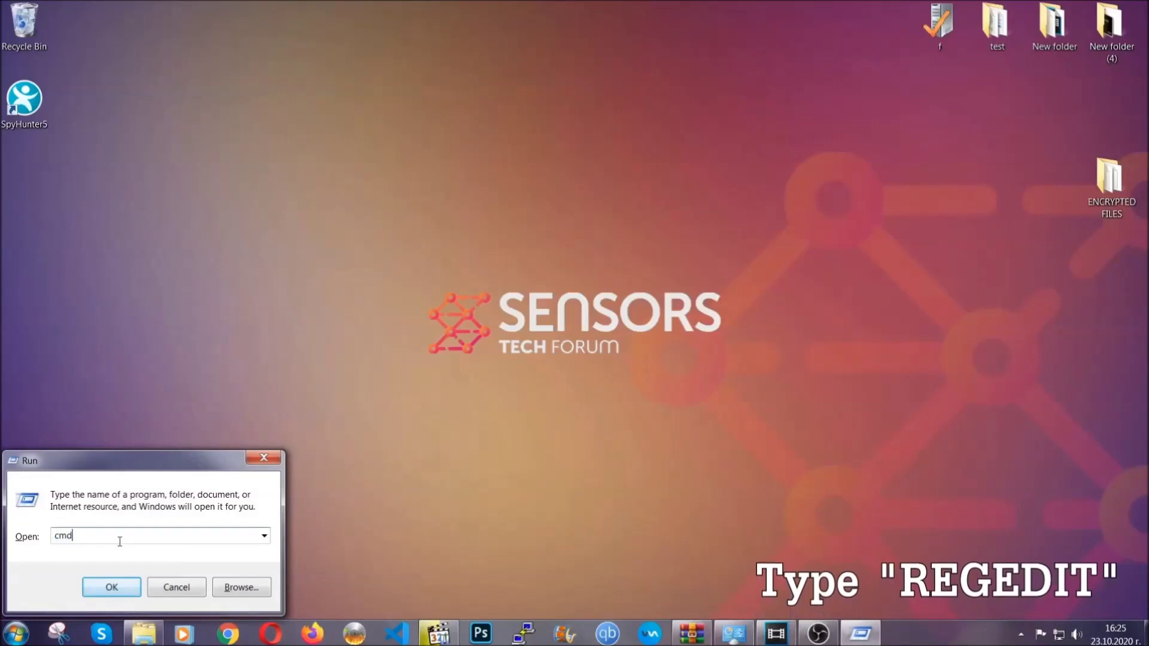
type("REGE")
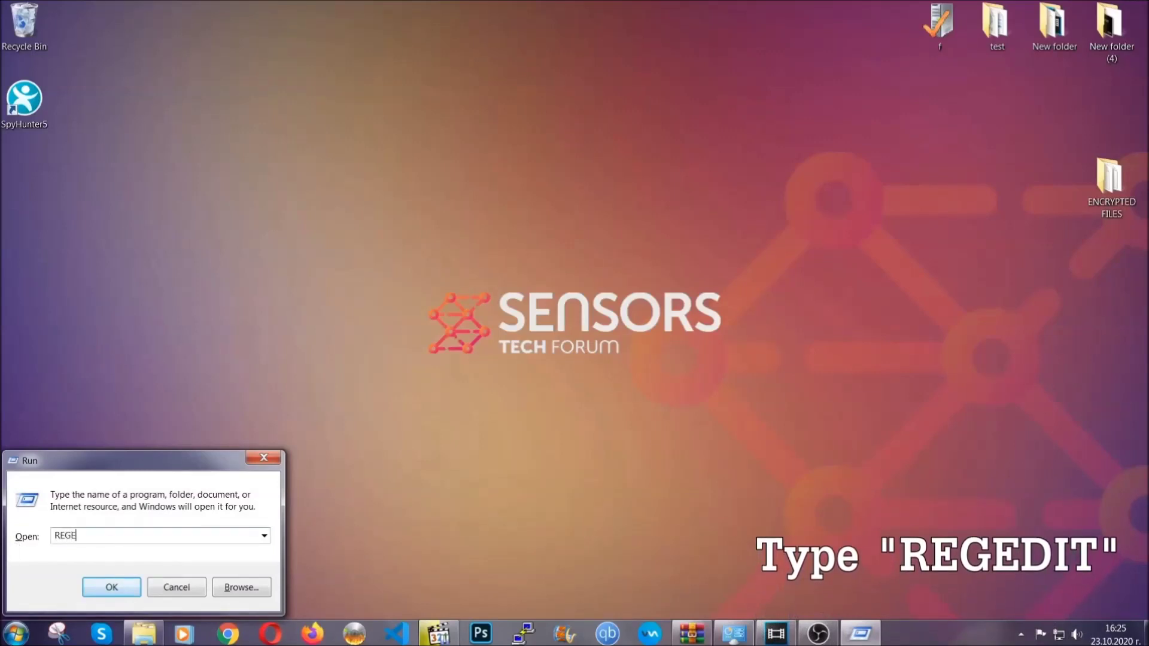
type("DIT")
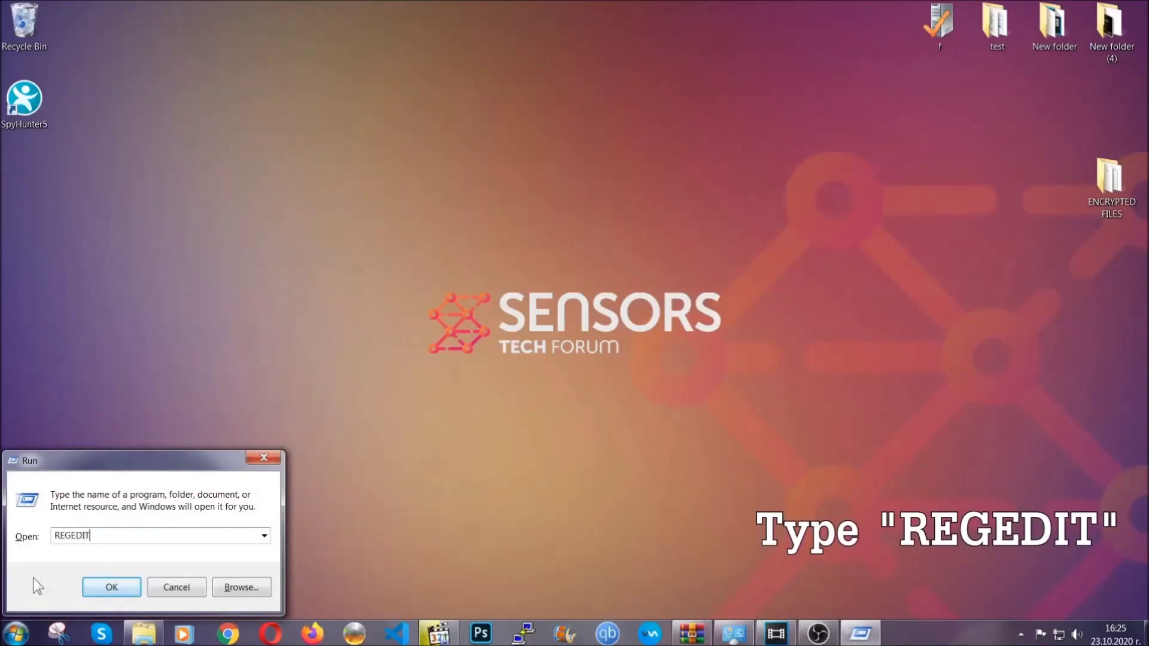
left_click(98, 585)
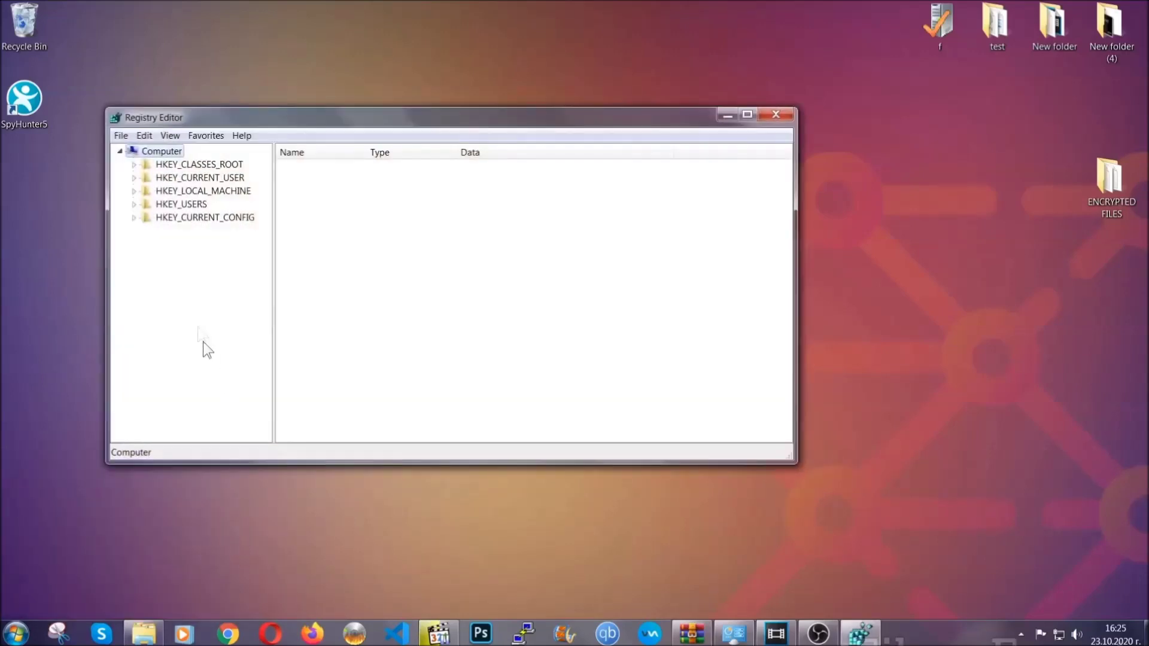
Export the entire registry to the Desktop as a registration file named BACKUP
left_click(122, 137)
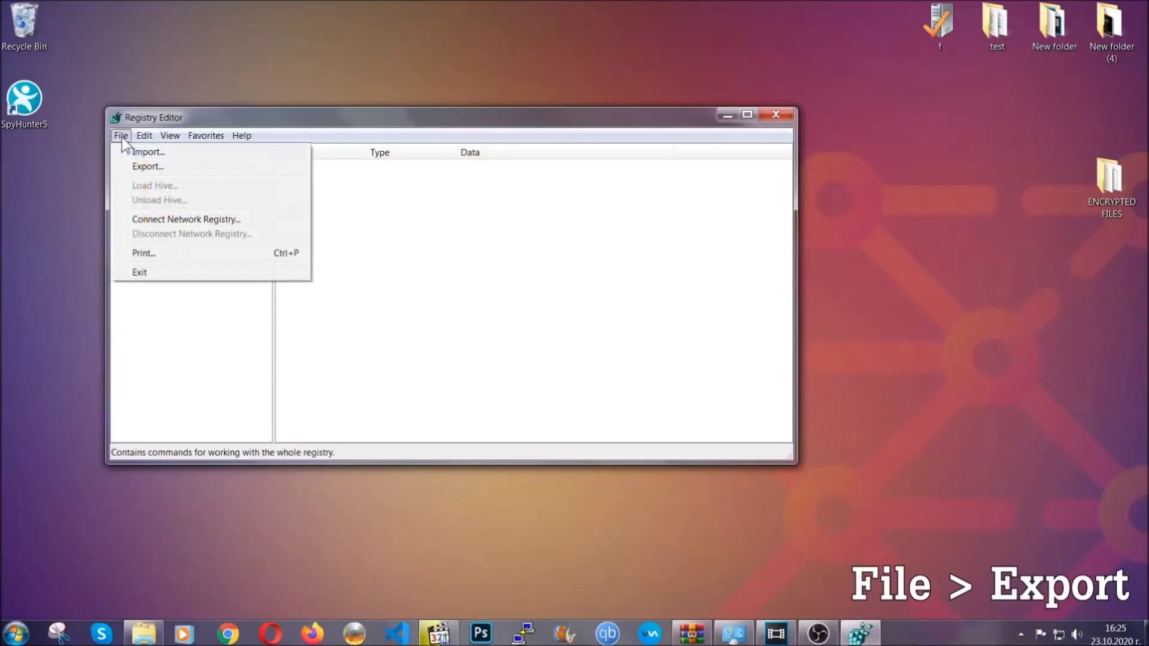
left_click(149, 166)
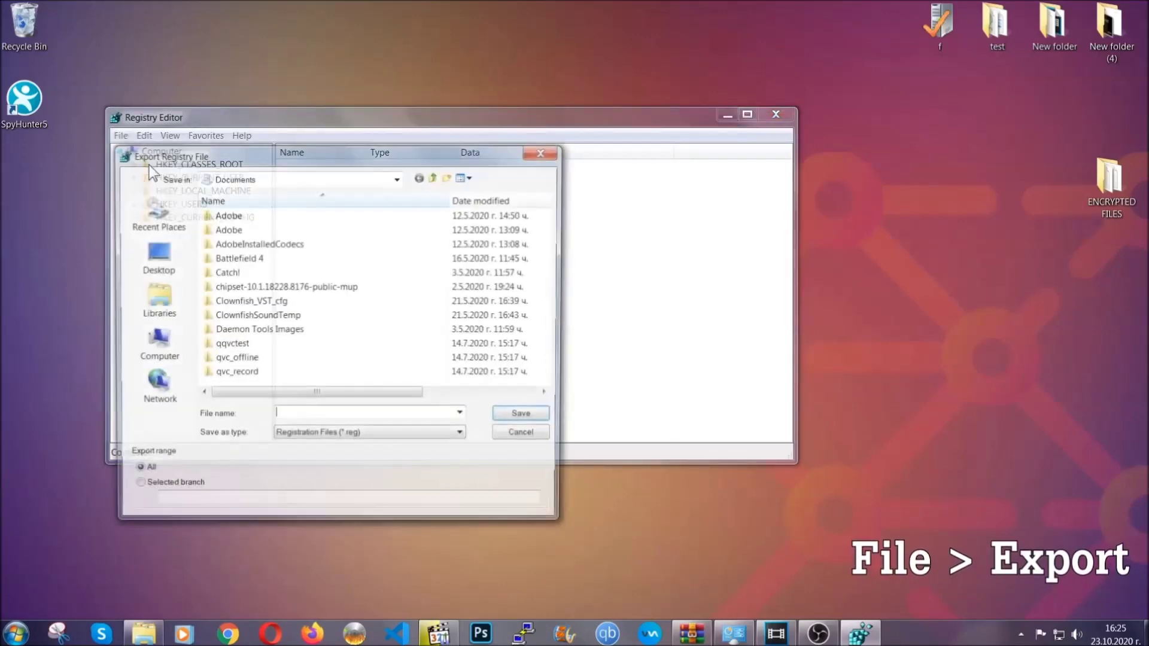
left_click(149, 254)
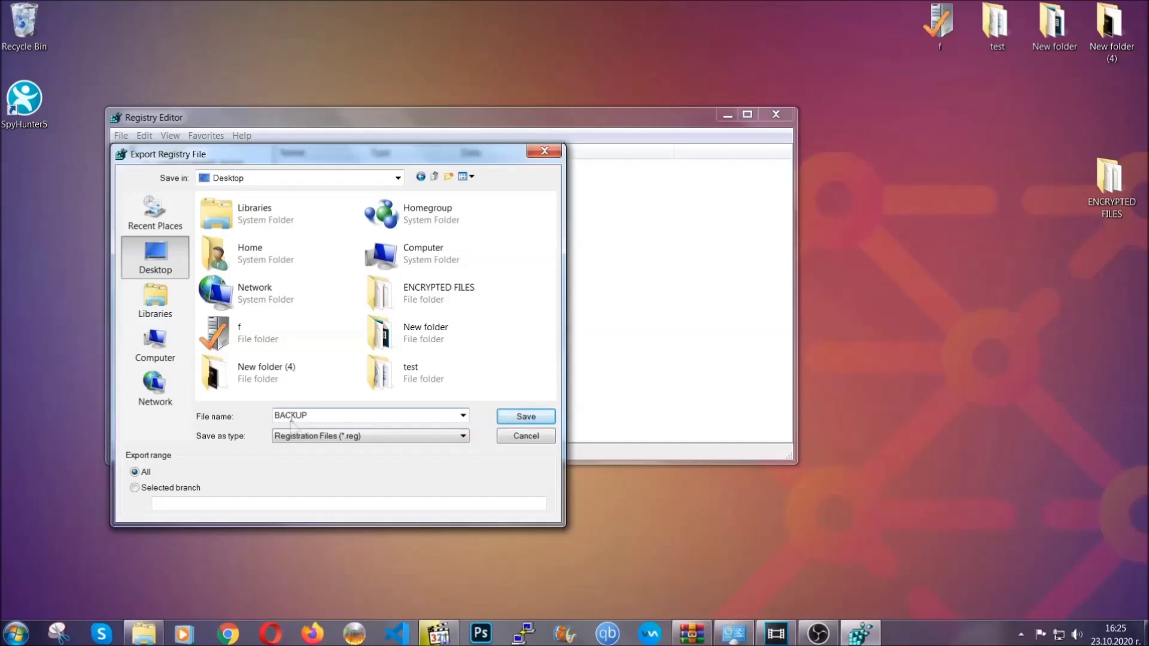
left_click(518, 418)
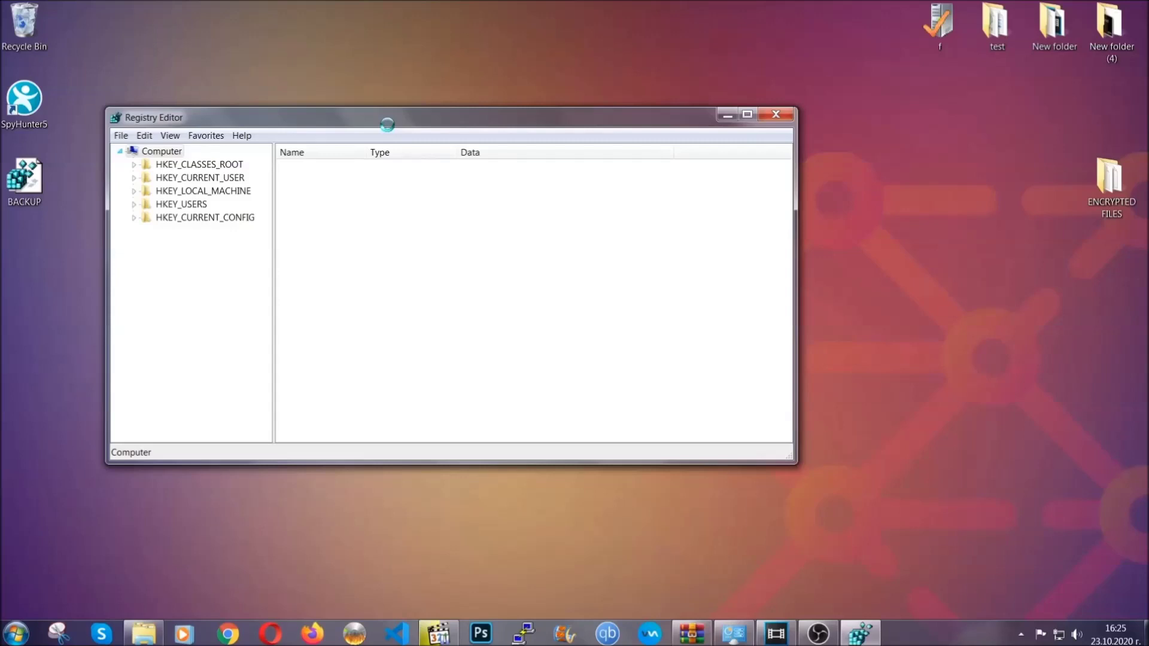
left_click_drag(387, 124, 499, 162)
left_click(235, 172)
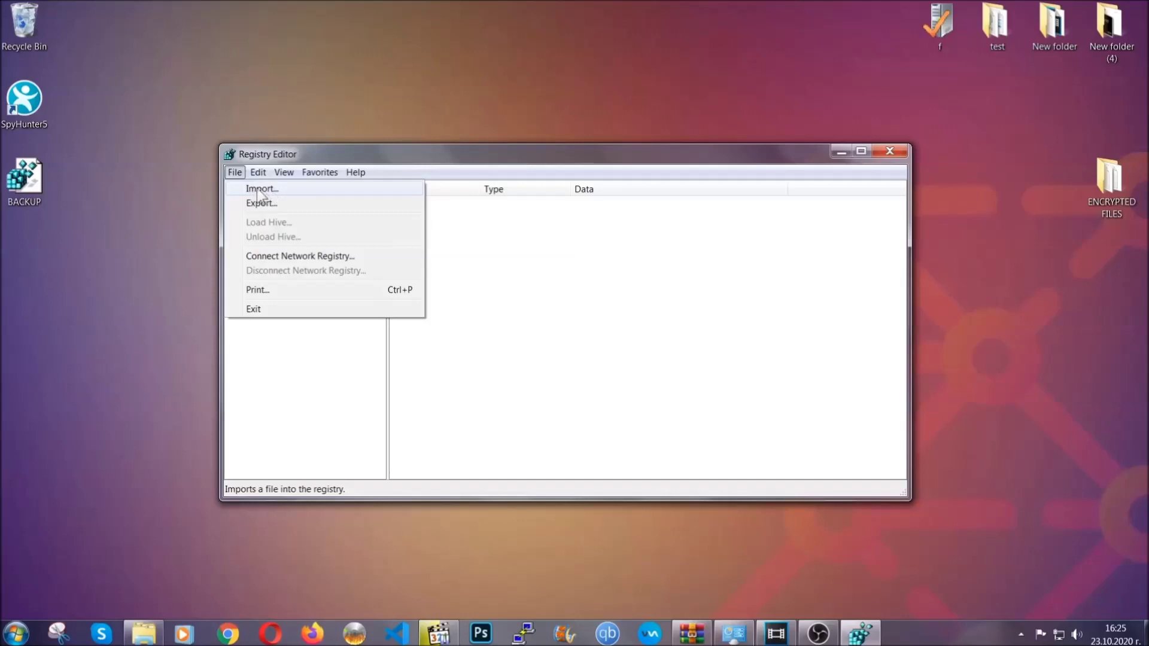
left_click(236, 173)
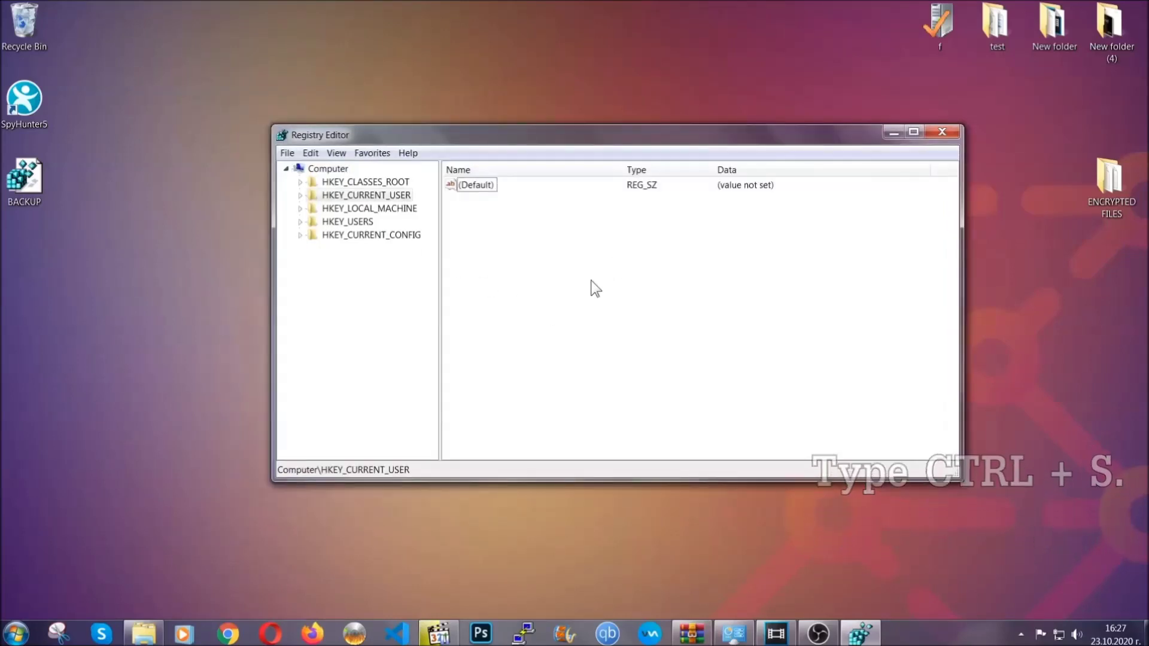
Search the registry keys from HKEY_CURRENT_USER for "RunOnce"
key("ctrl+f")
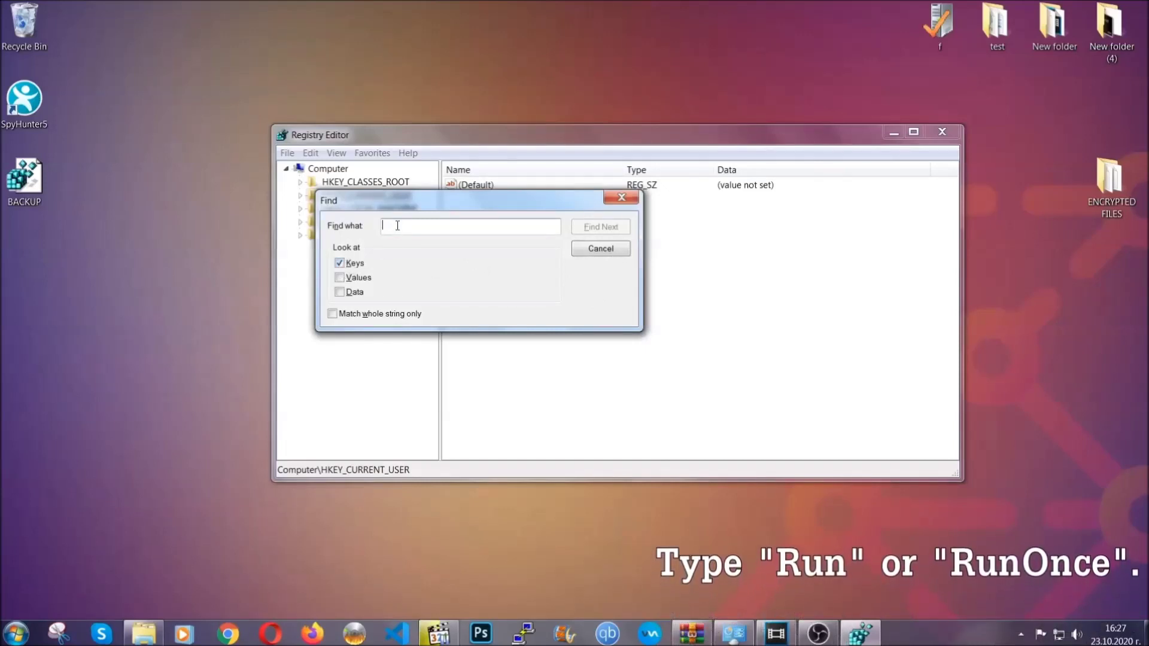
type("RunOnce")
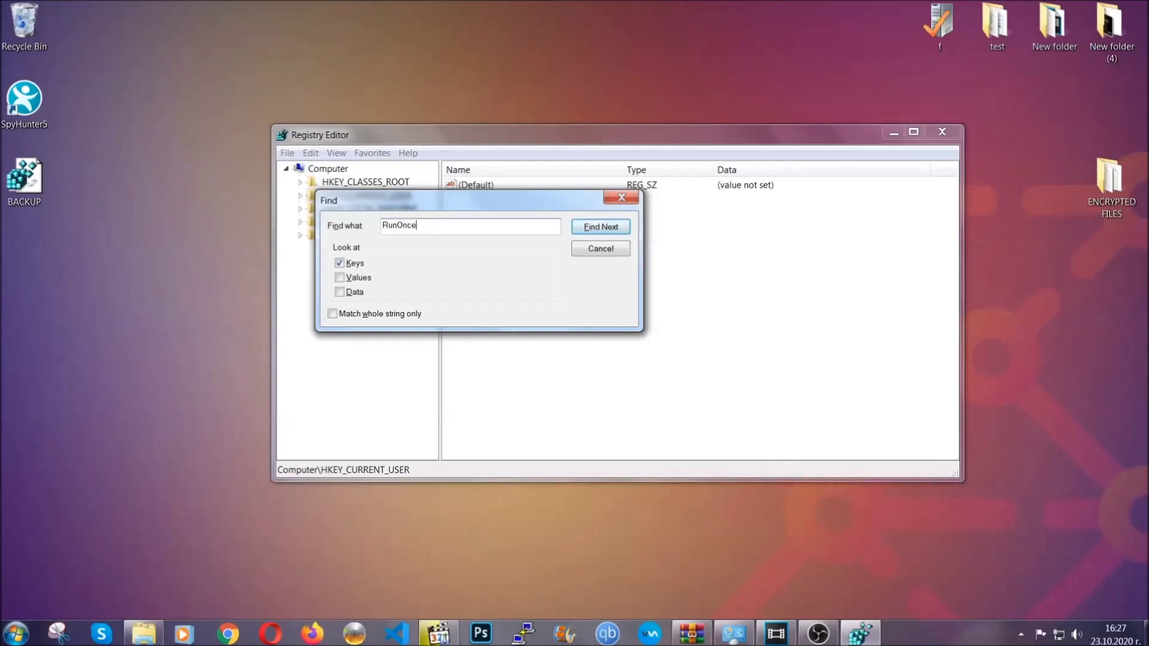
left_click(613, 228)
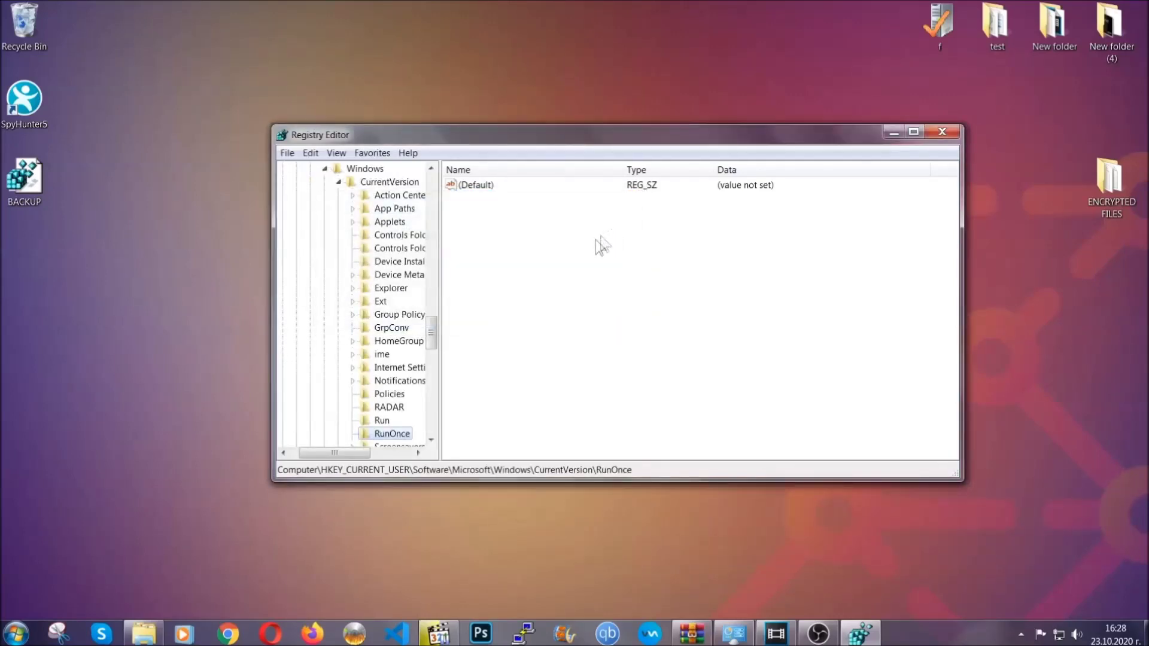
Delete THE VIRUS value from the Run key under CurrentVersion and close the Registry Editor
left_click_drag(435, 334, 435, 351)
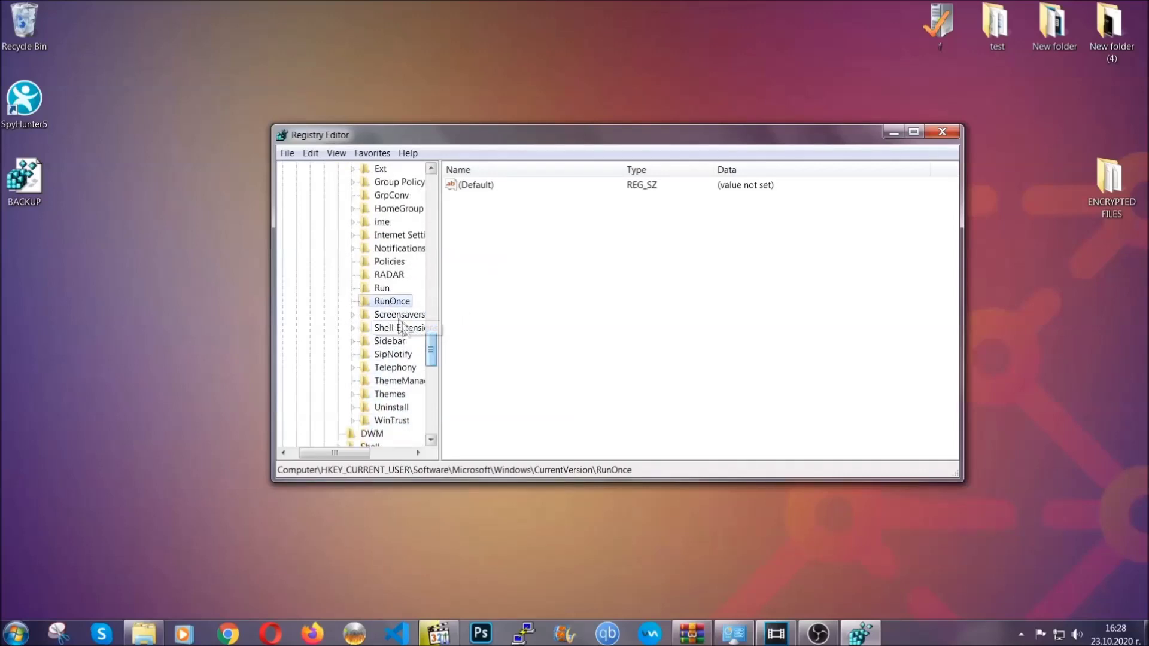
left_click(381, 289)
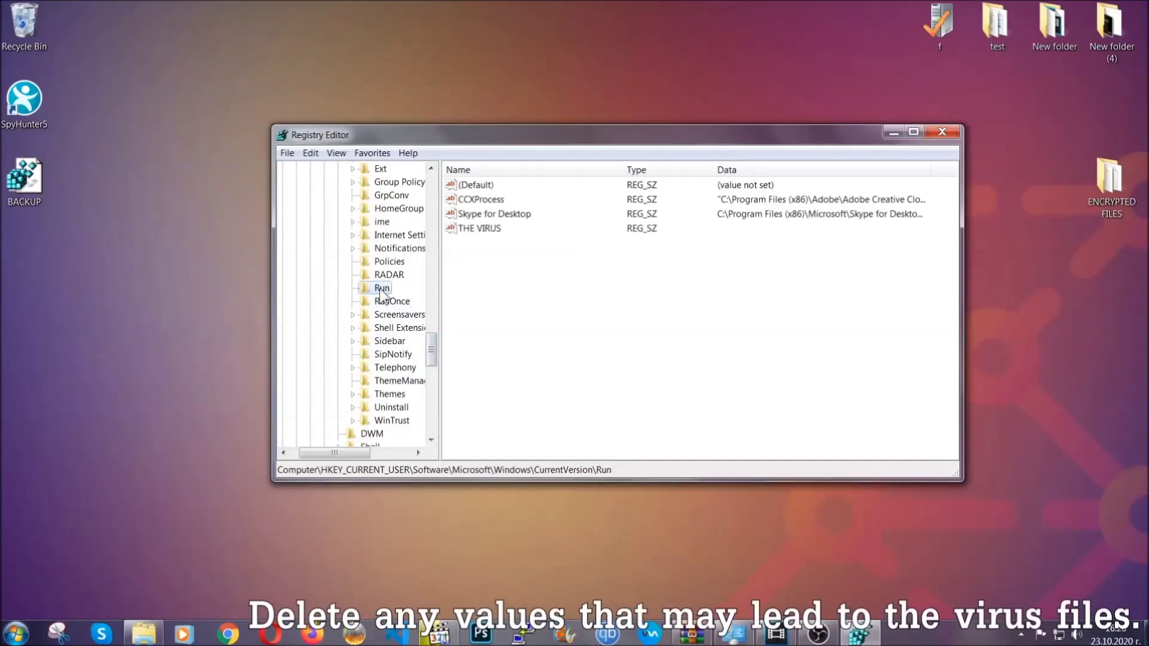
left_click(472, 230)
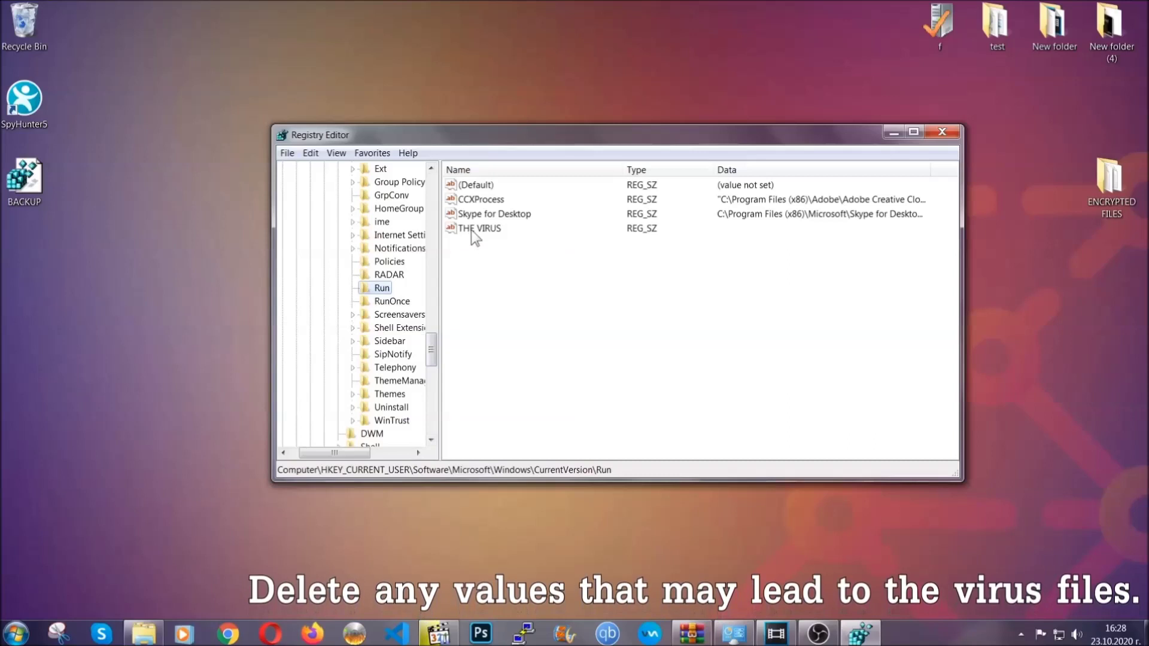
right_click(471, 229)
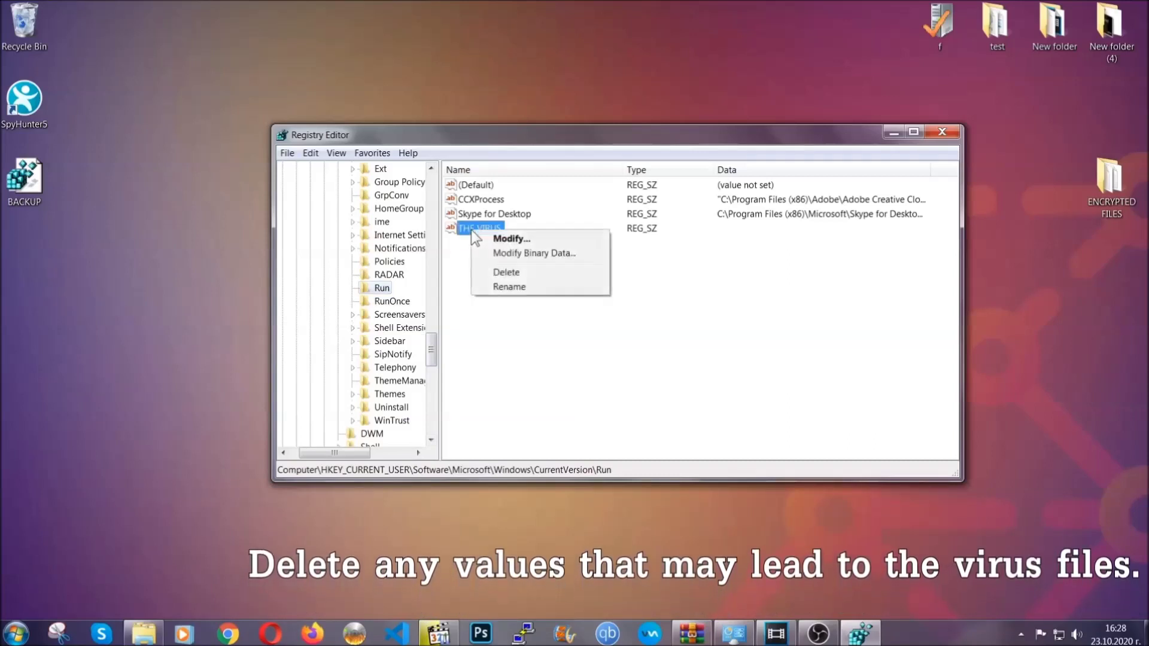
left_click(496, 275)
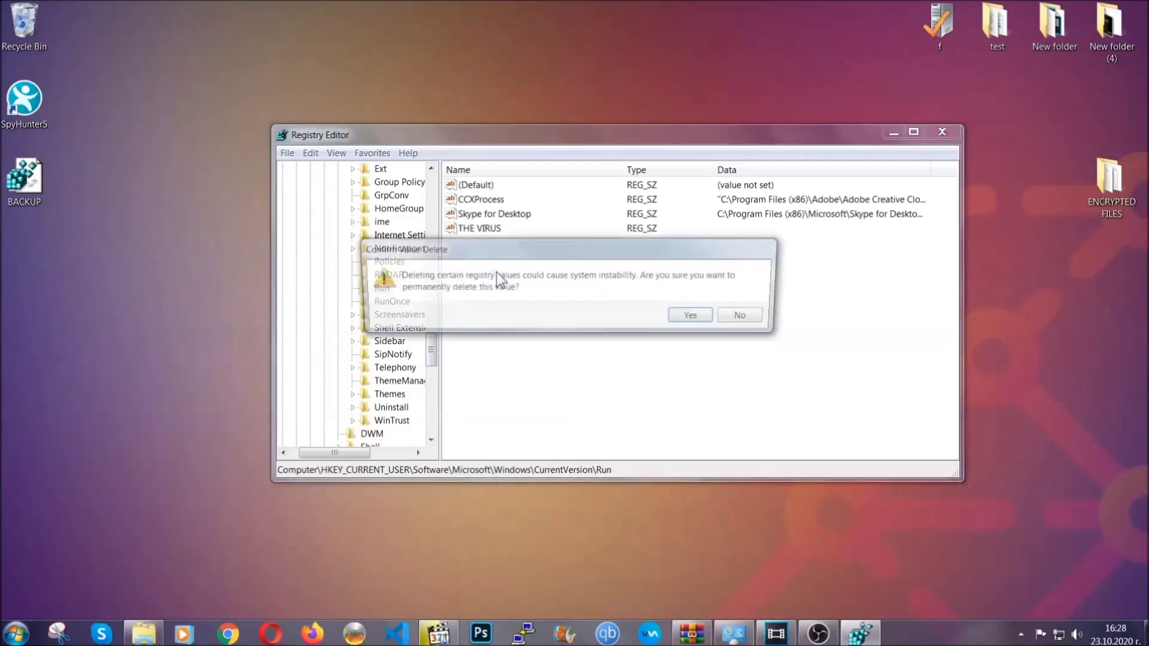
left_click(696, 317)
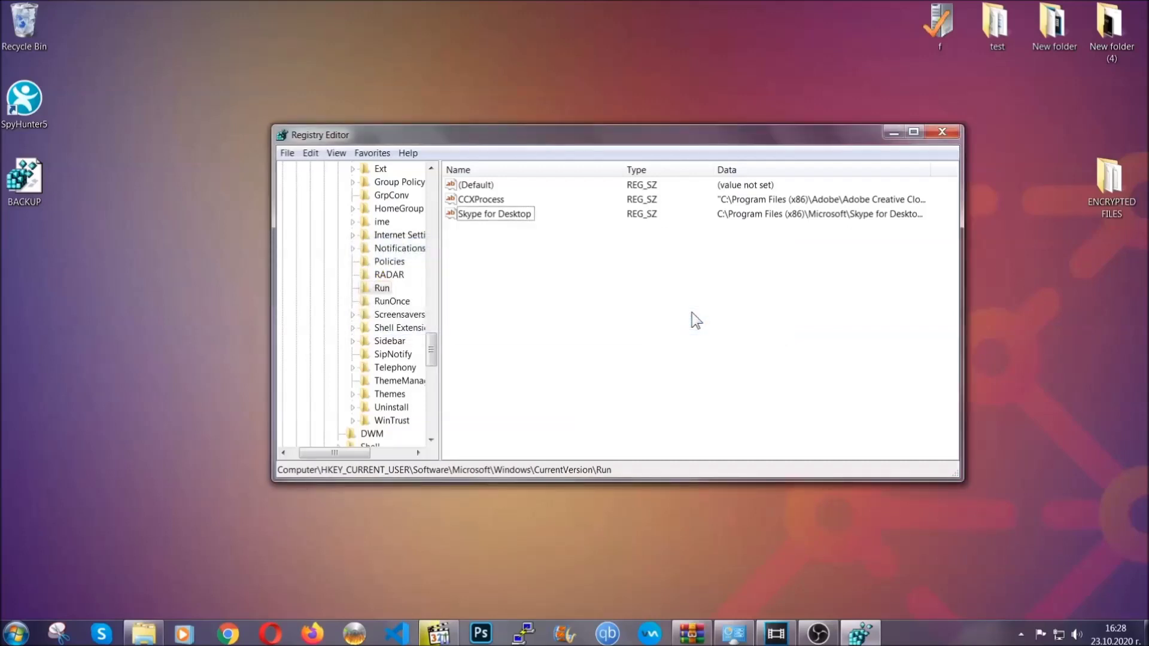
left_click(953, 133)
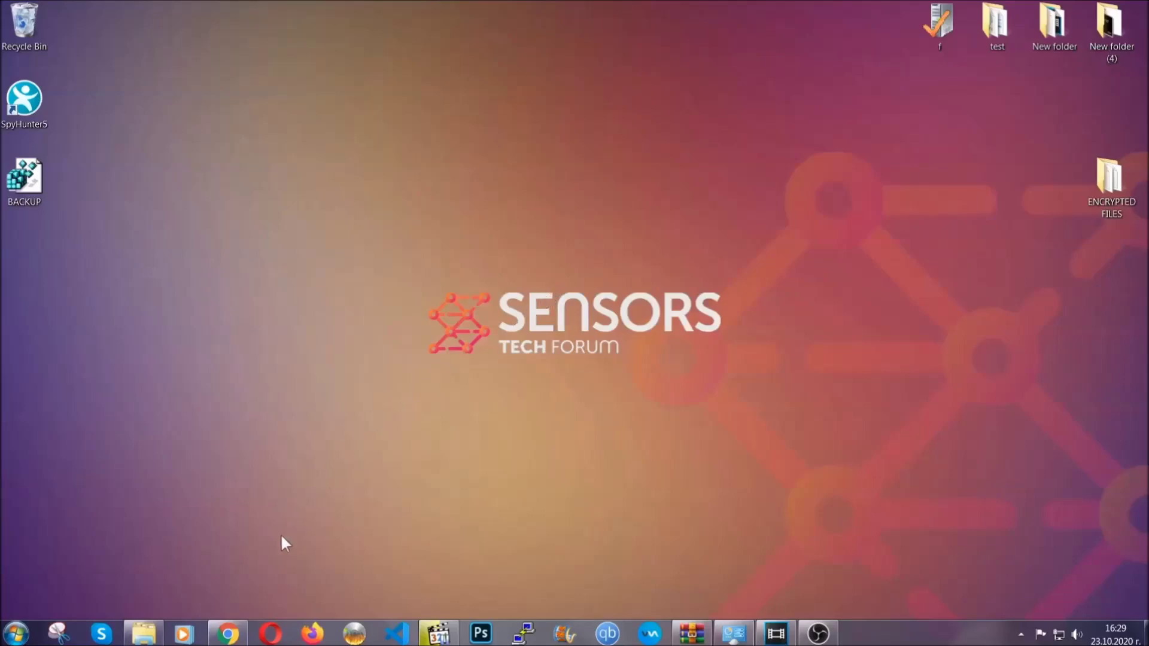
Switch to Chrome and review the article on recovering ransomware-encrypted files, from its web address down to the list of restore methods
left_click(228, 636)
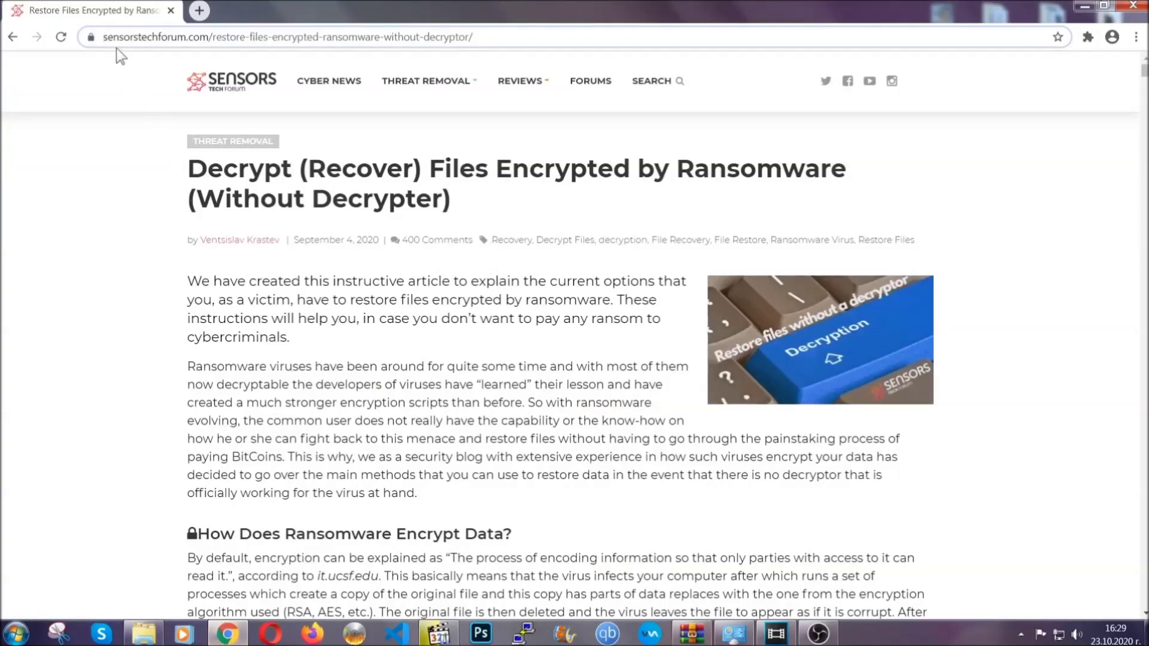
left_click_drag(102, 37, 290, 41)
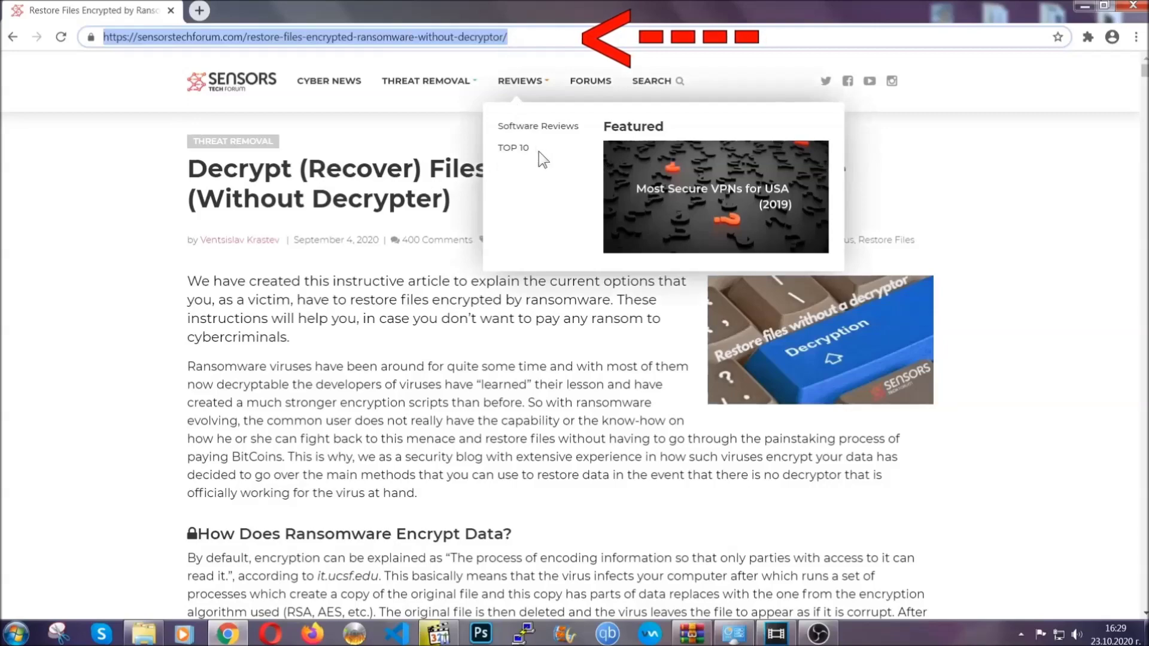
scroll(592, 323, "down", 8)
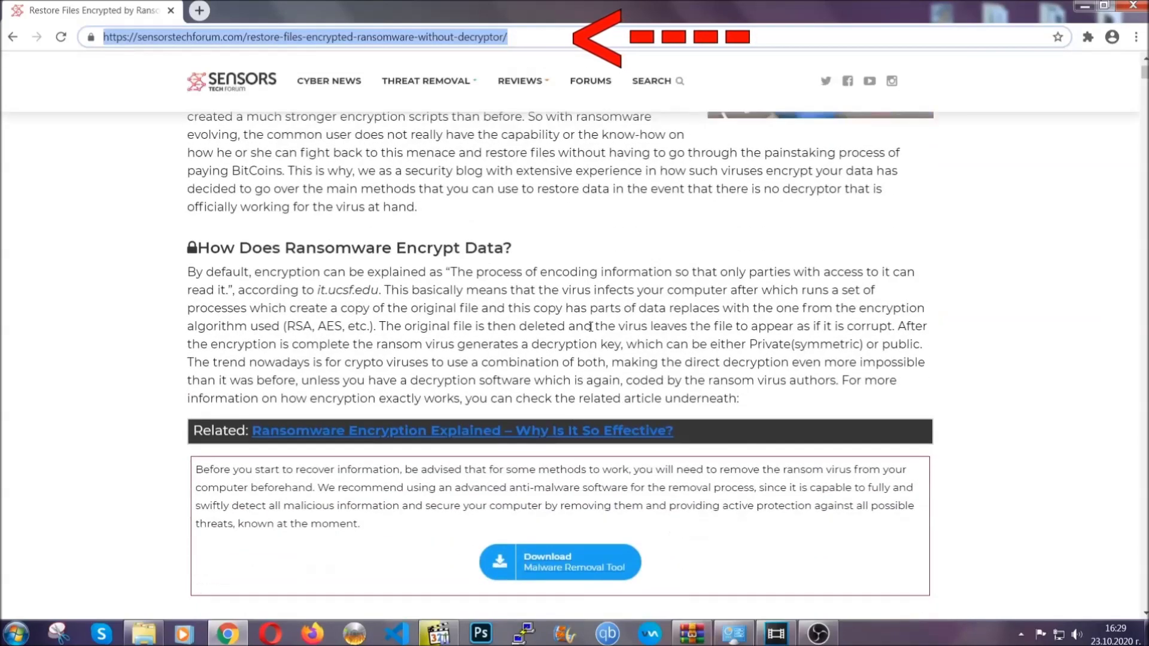
scroll(592, 326, "down", 4)
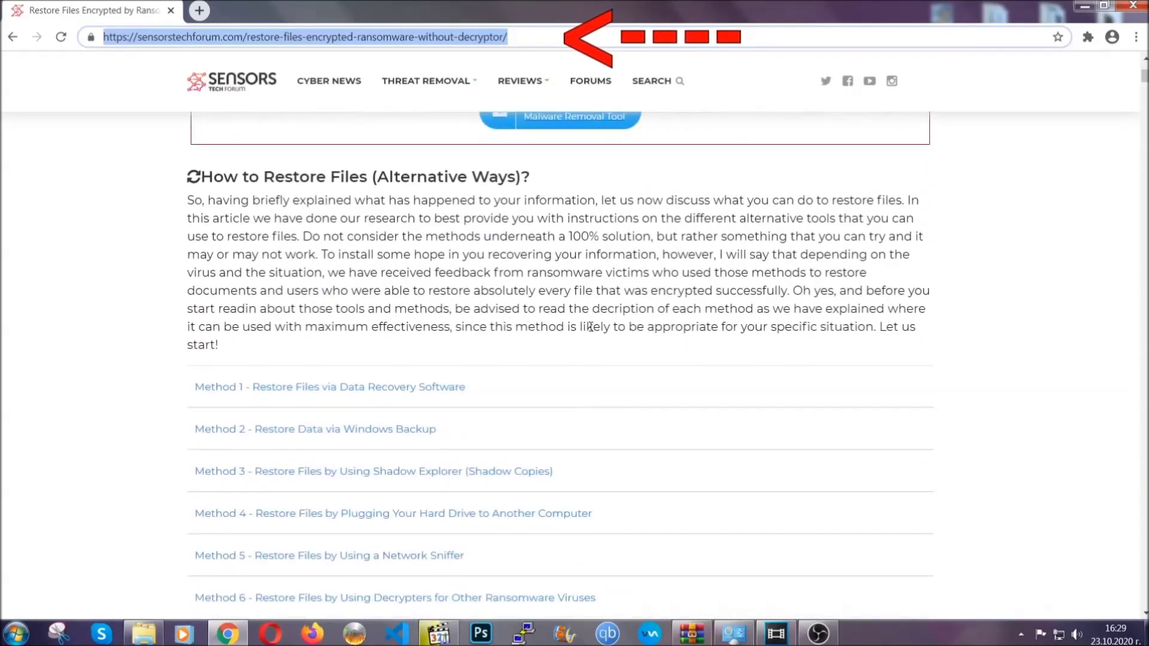
scroll(592, 331, "down", 3)
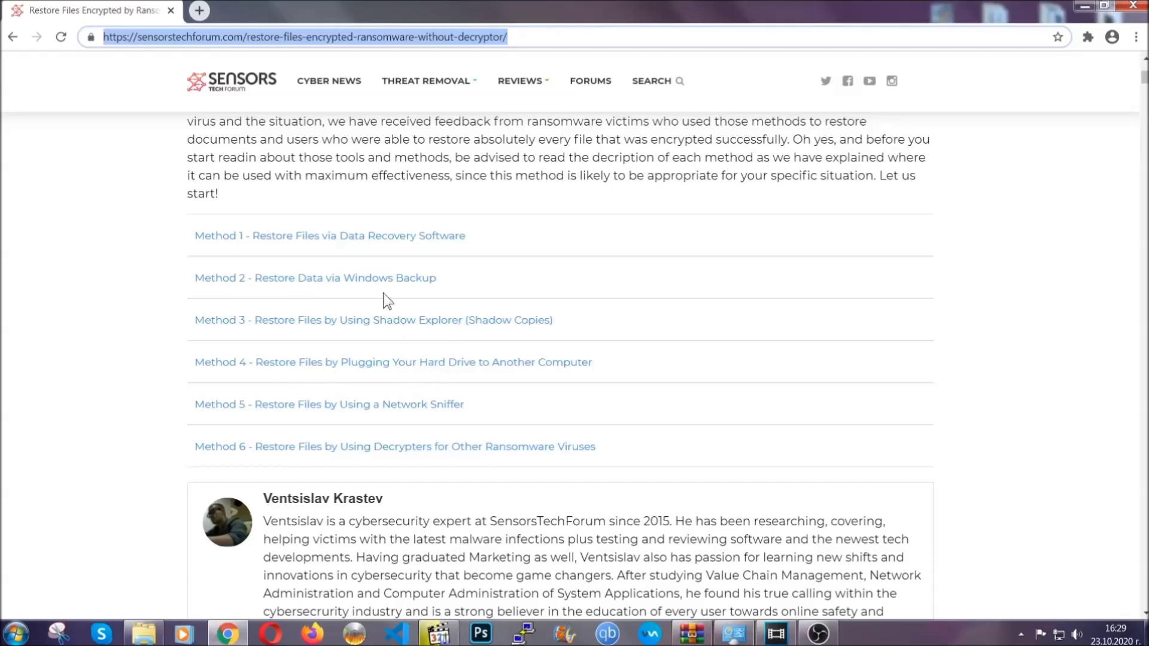
Expand "Method 2 - Restore Data via Windows Backup" and read its summary and the instructions for Step1 to Step3
left_click(358, 276)
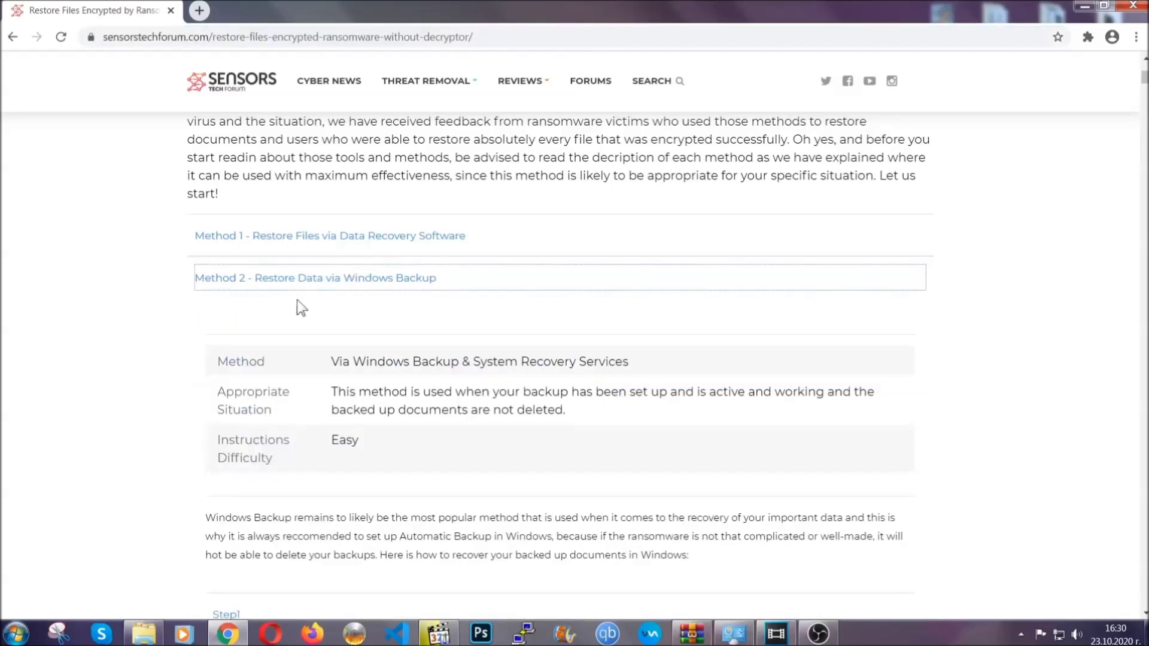
left_click_drag(334, 361, 408, 451)
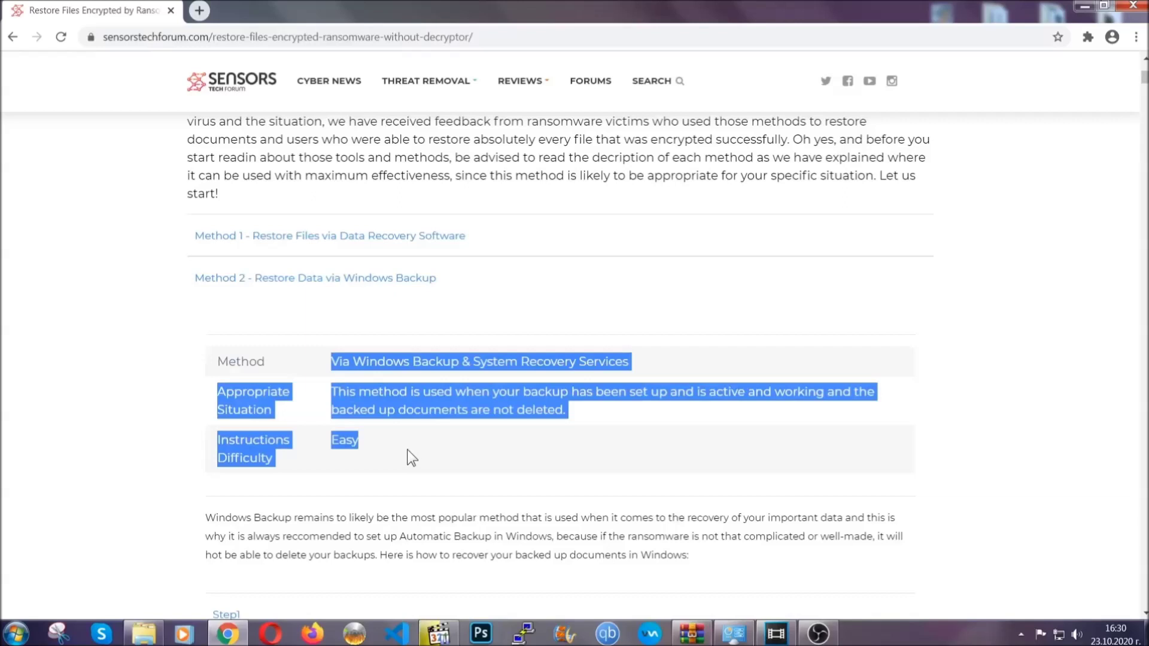
left_click(407, 451)
scroll(409, 447, "down", 5)
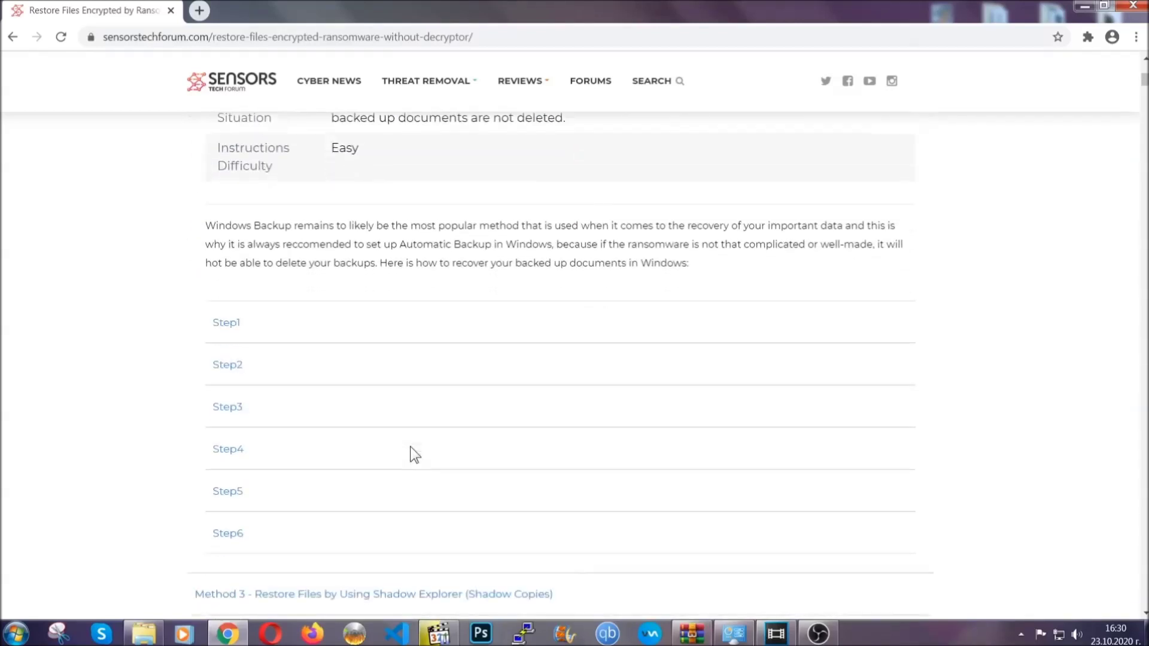
left_click(238, 314)
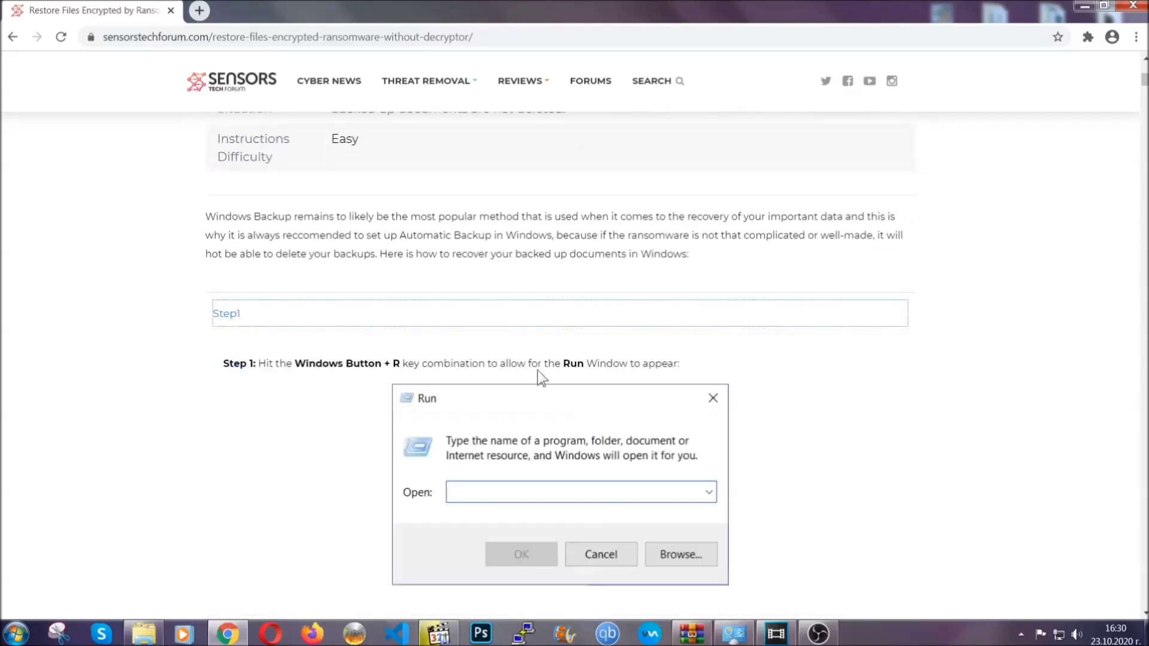
scroll(533, 370, "down", 5)
left_click(273, 372)
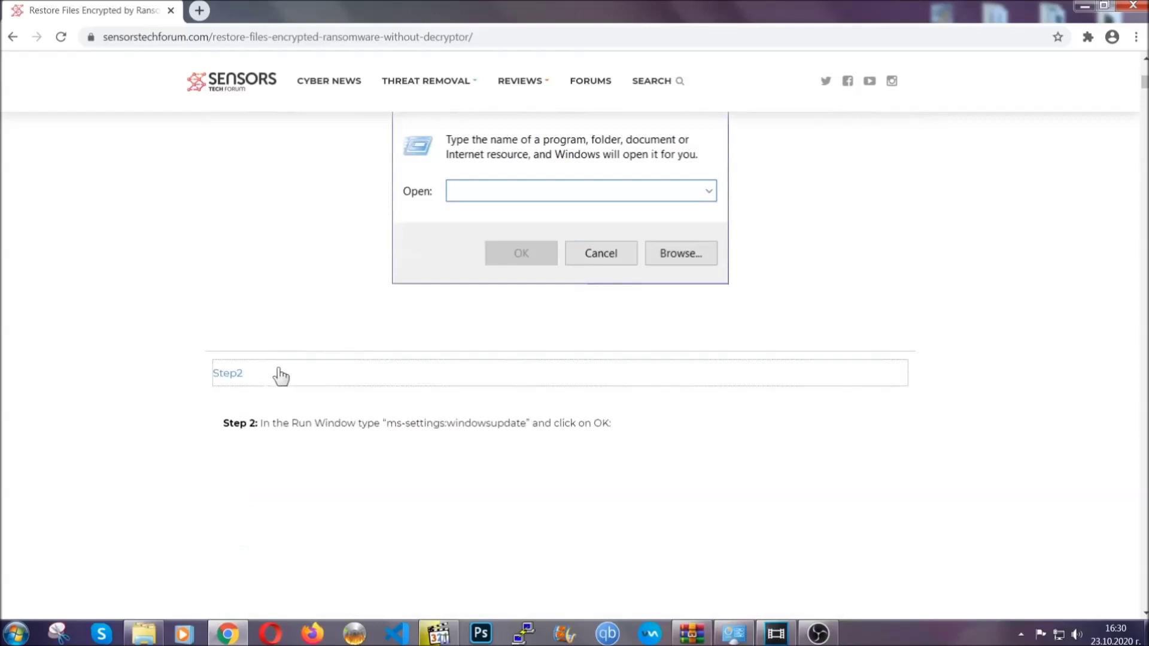
left_click(336, 435)
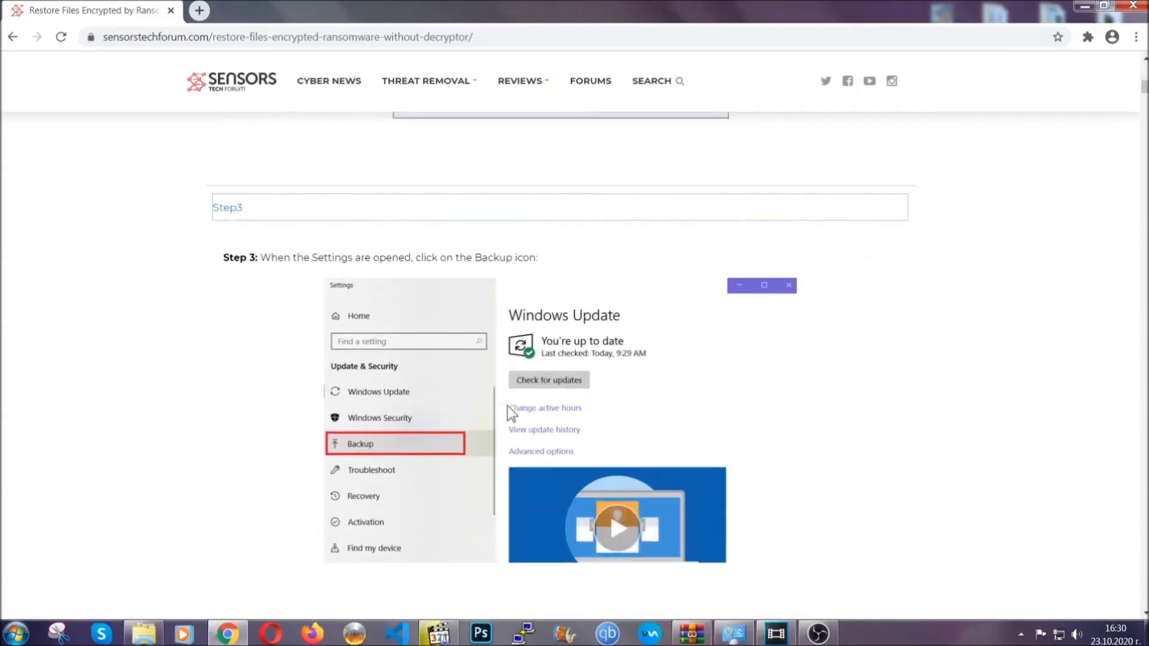
Look through the rest of the article, return to its beginning and minimize the browser window
scroll(508, 413, "down", 3)
scroll(505, 413, "down", 2)
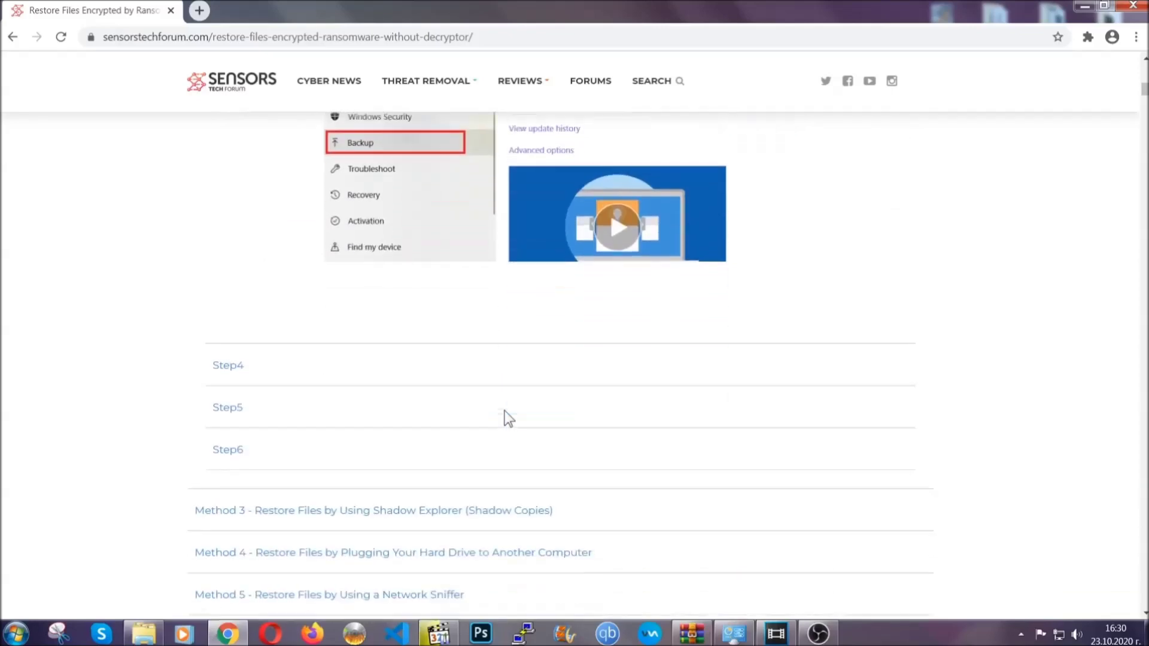
scroll(505, 413, "down", 7)
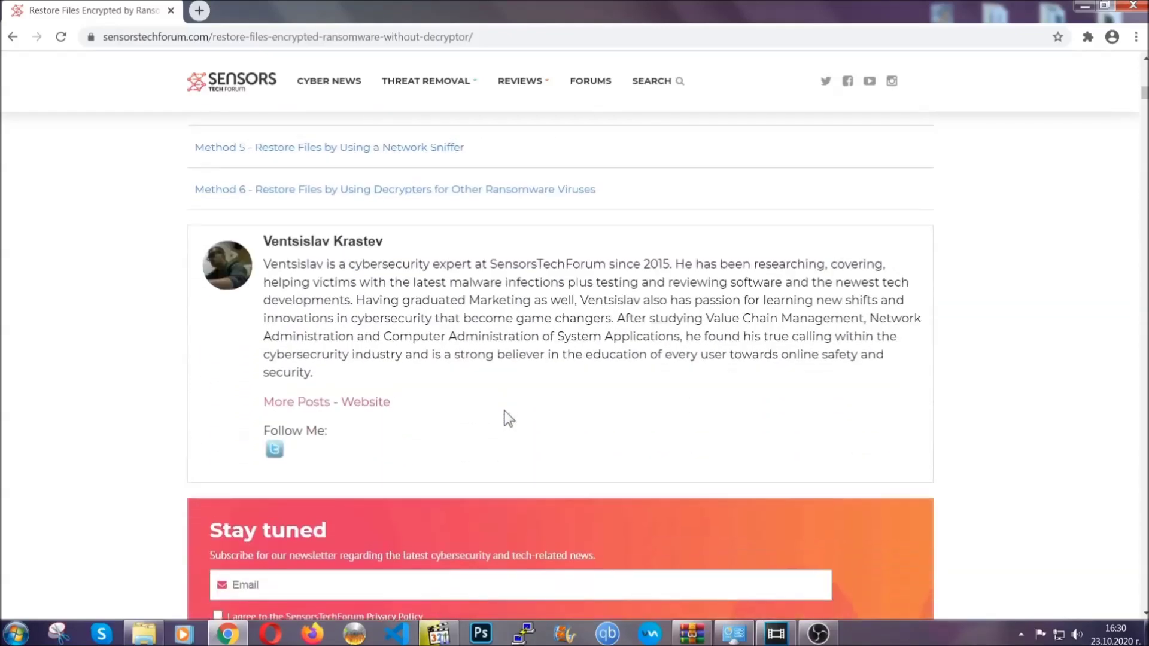
scroll(505, 416, "up", 20)
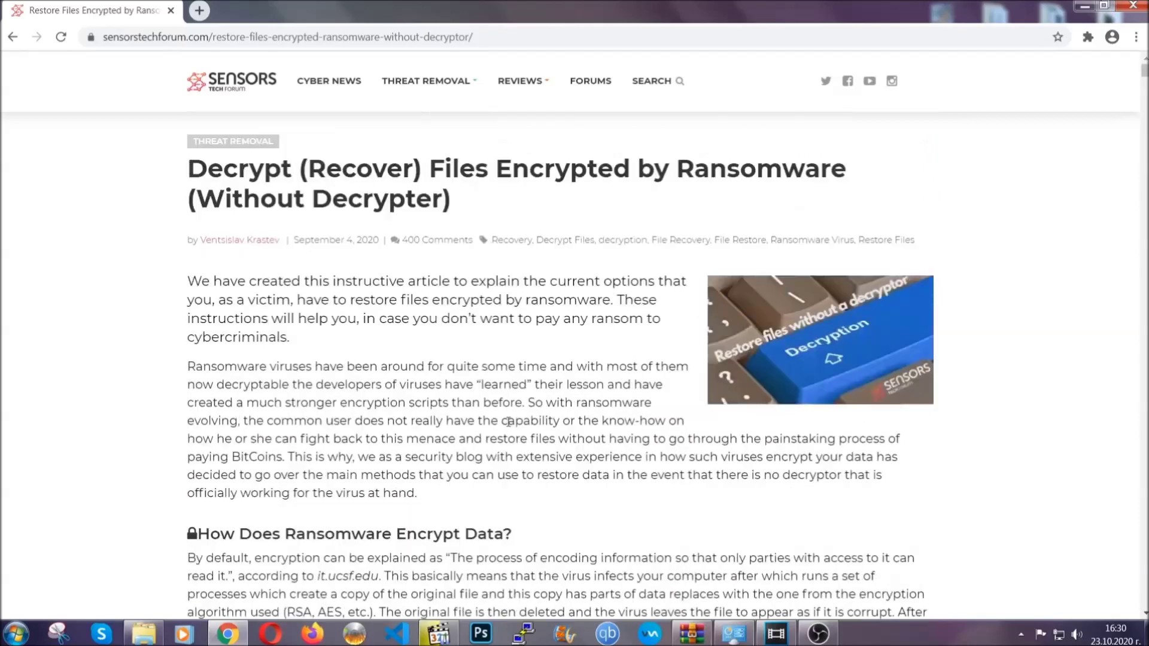
left_click(1083, 5)
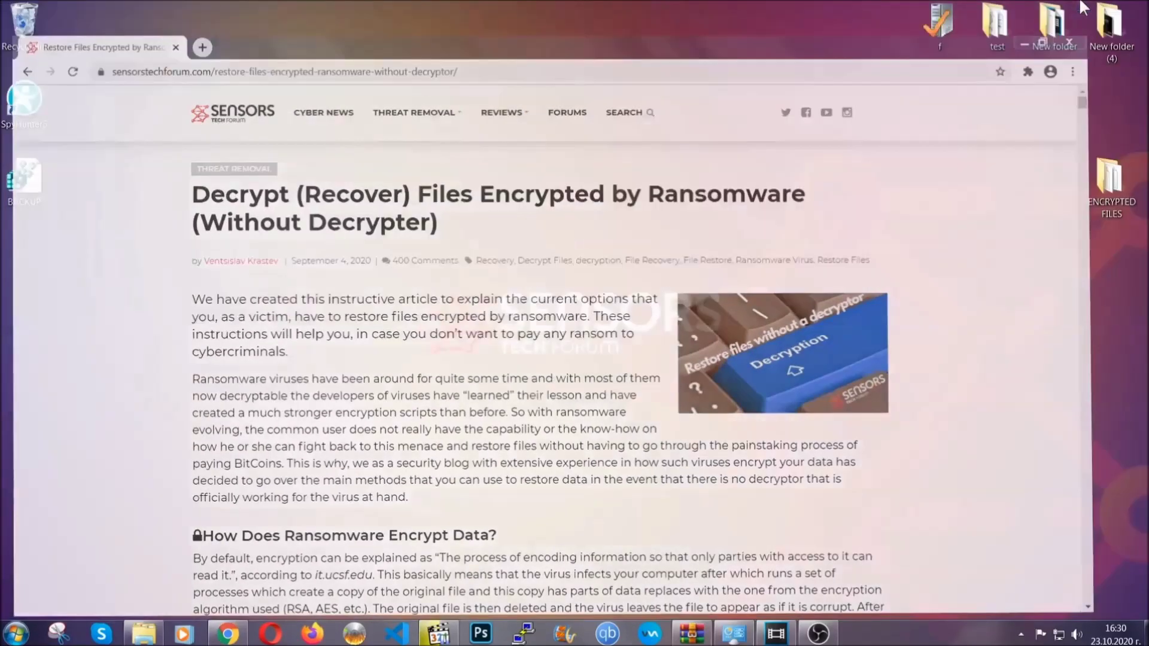